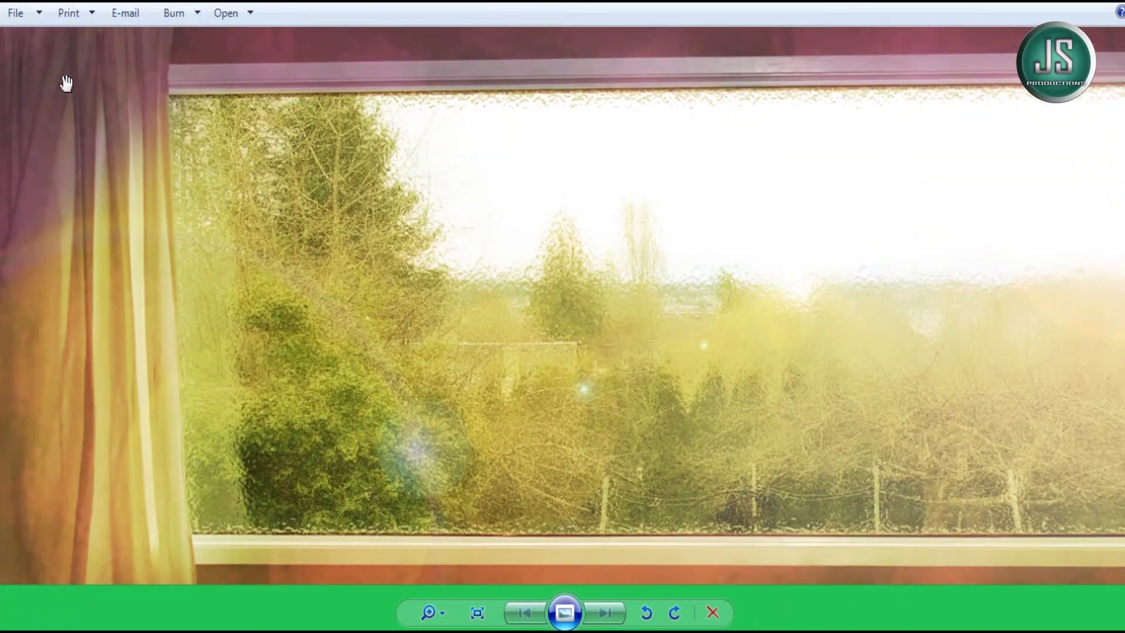
Step: Pan the finished window image to show the right curtain, then start a new Photoshop document
left_click_drag(637, 233, 363, 224)
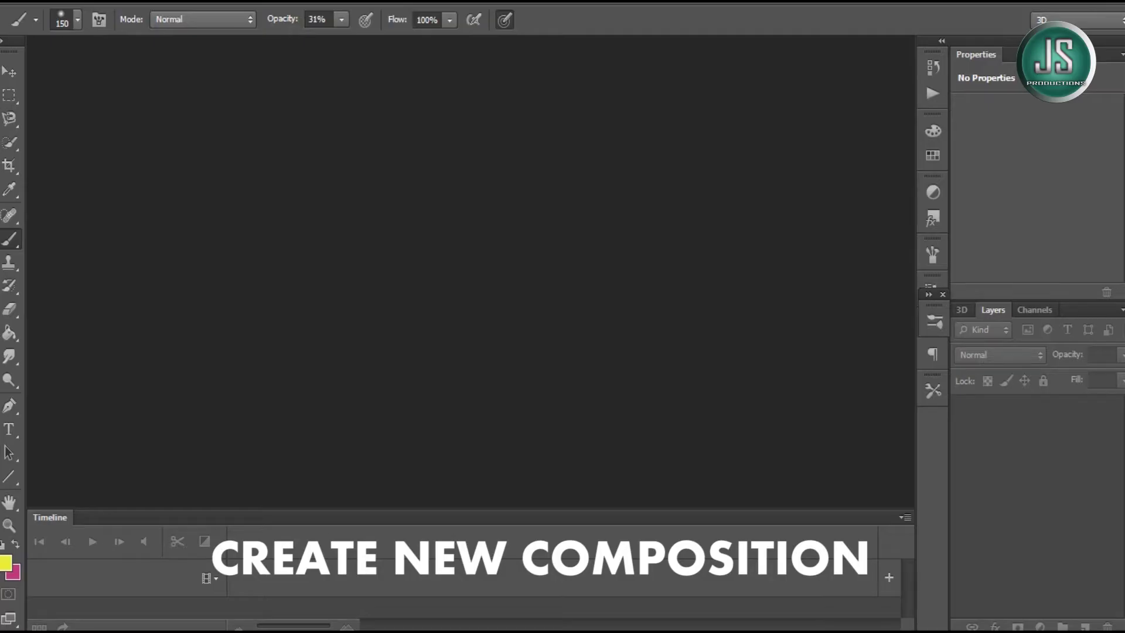
key("alt+f")
key("Down")
key("Return")
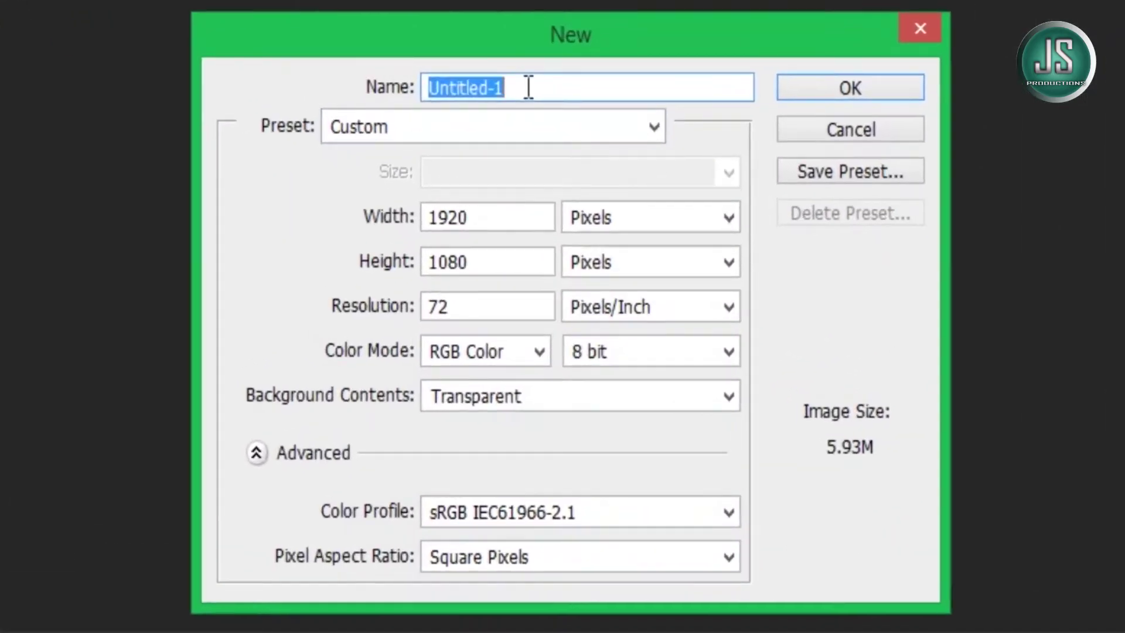
Step: Create a 1920×1080 px, 72 ppi transparent document named 'Glass Effect'
type("Glass Effect")
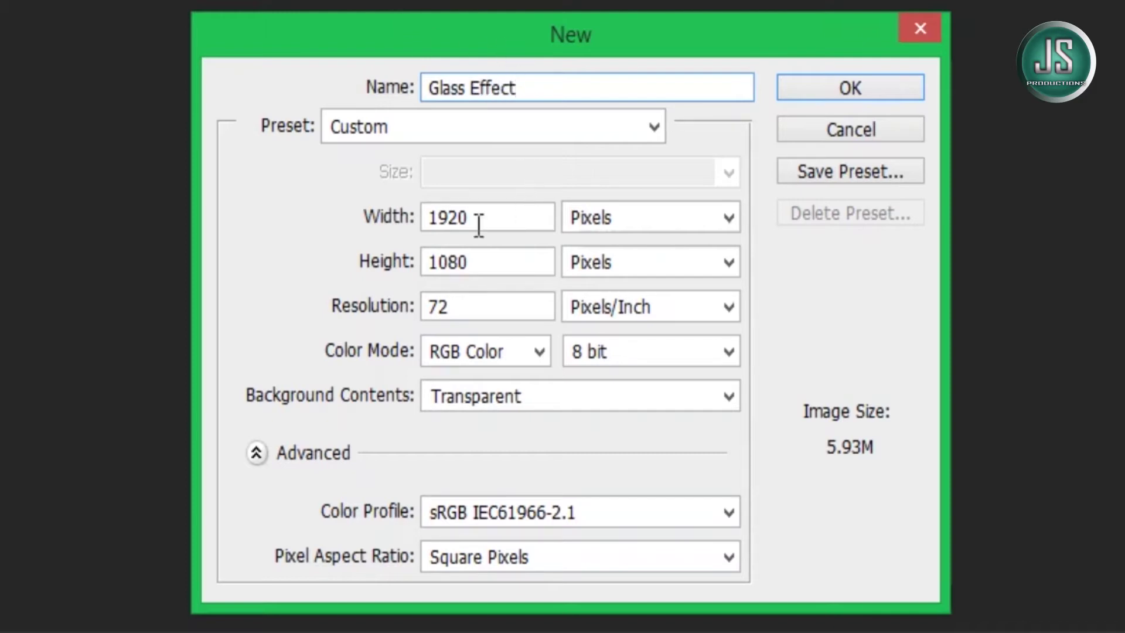
double_click(468, 218)
key("Tab")
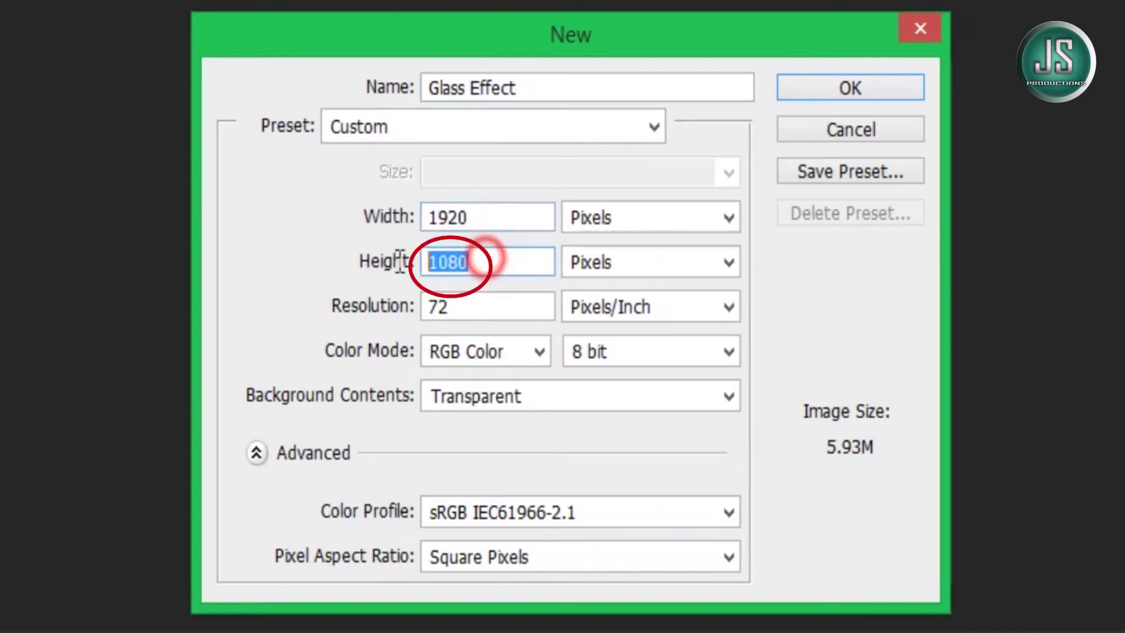
key("Tab")
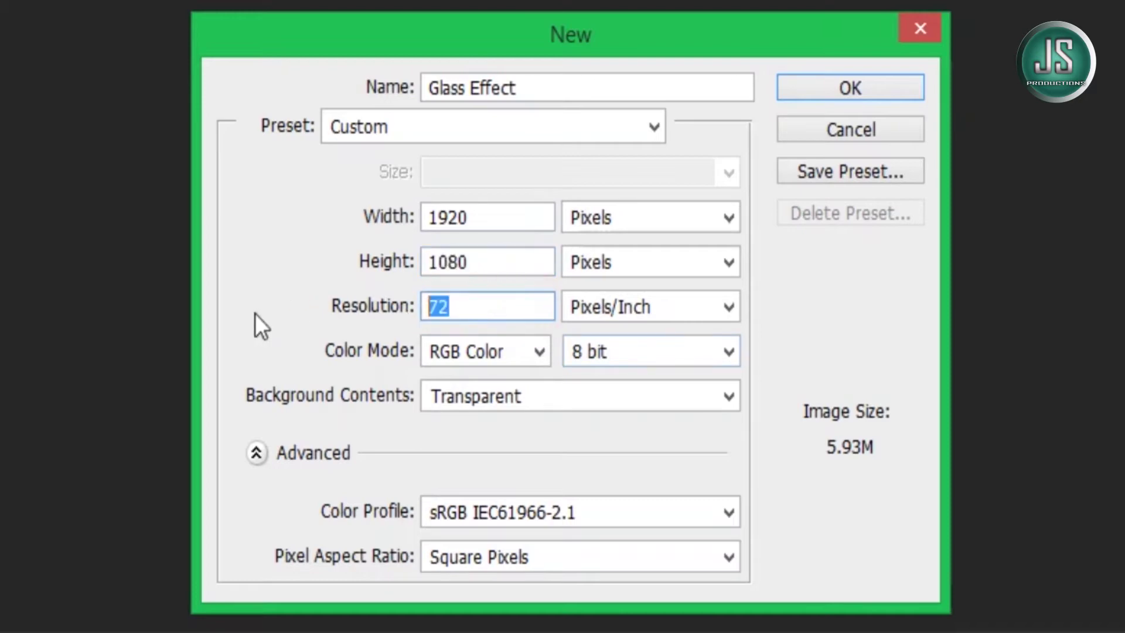
left_click(859, 90)
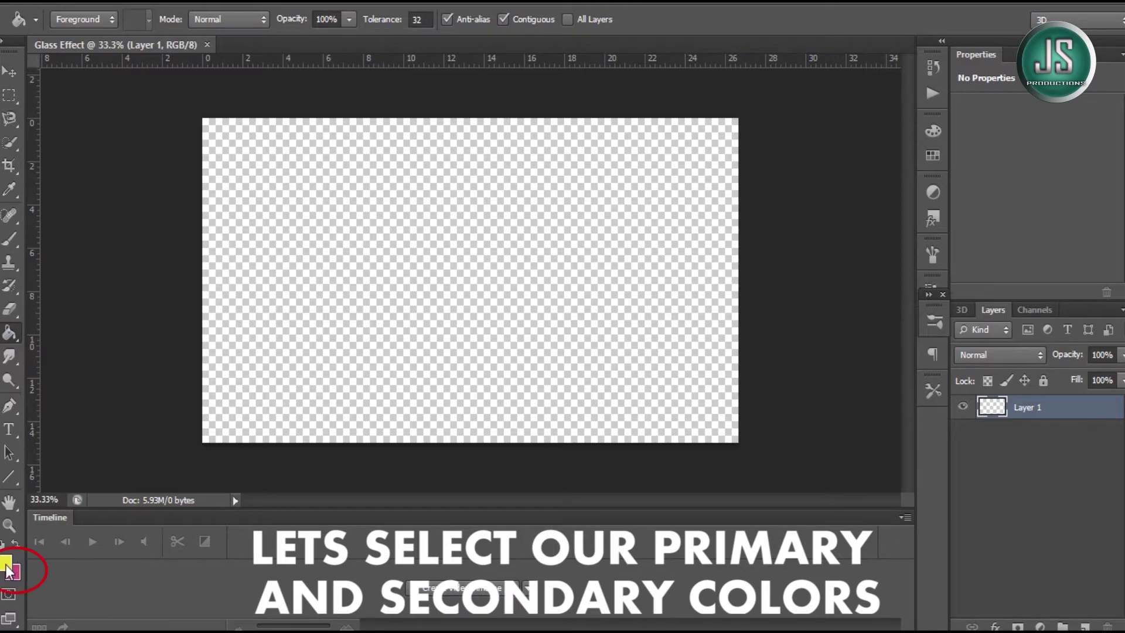
Step: Set the foreground colour to black, 000000
left_click(8, 571)
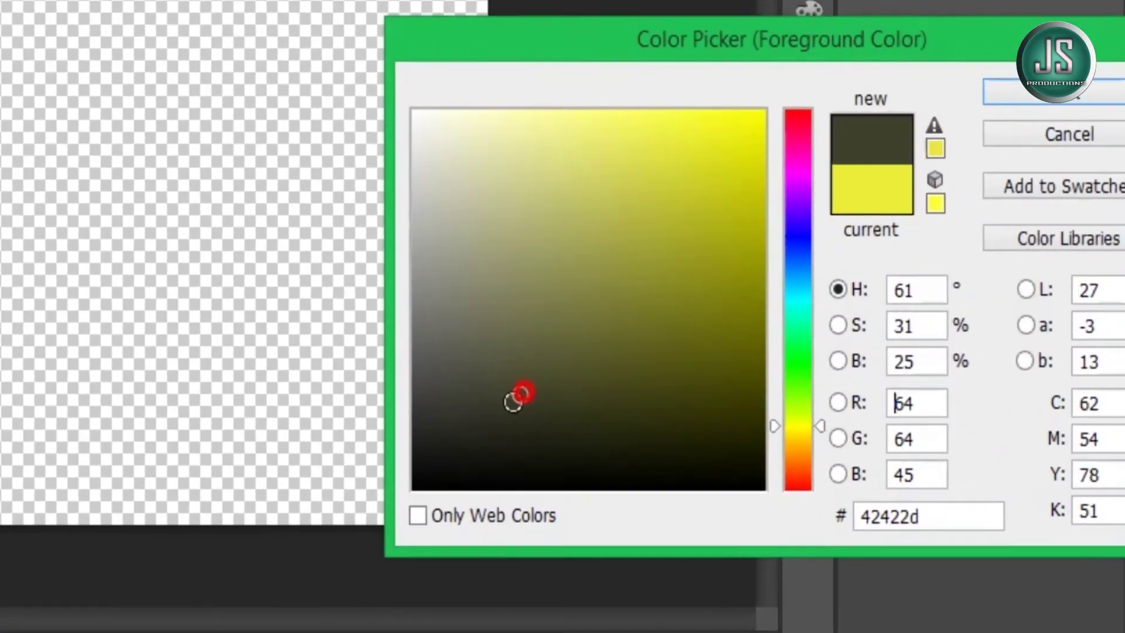
left_click_drag(515, 396, 345, 533)
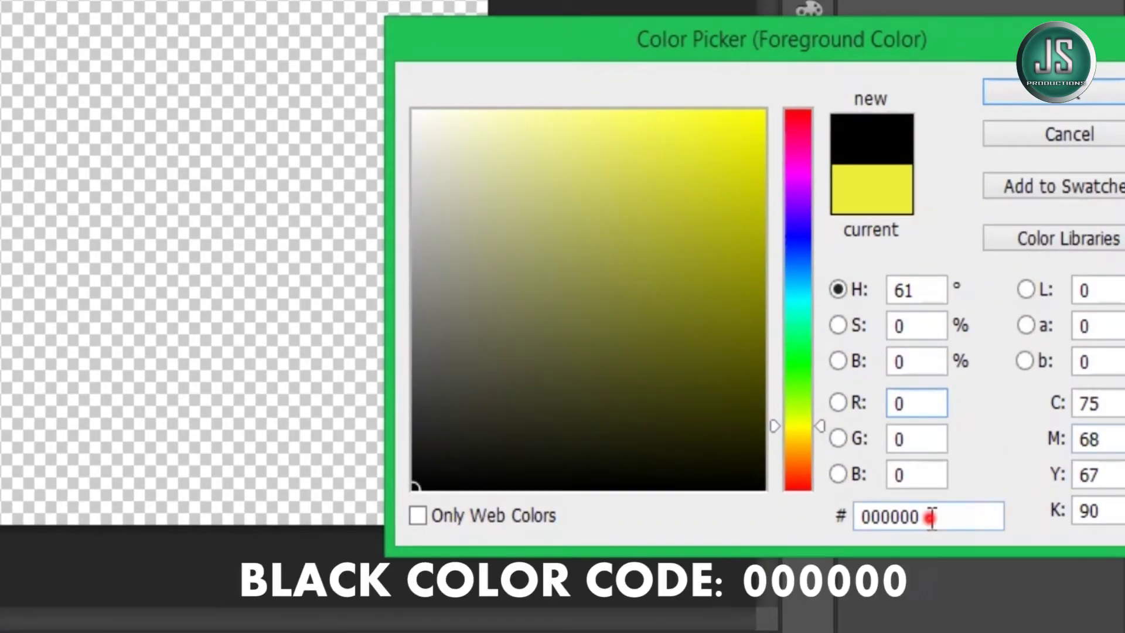
left_click_drag(929, 518, 726, 536)
left_click(1063, 97)
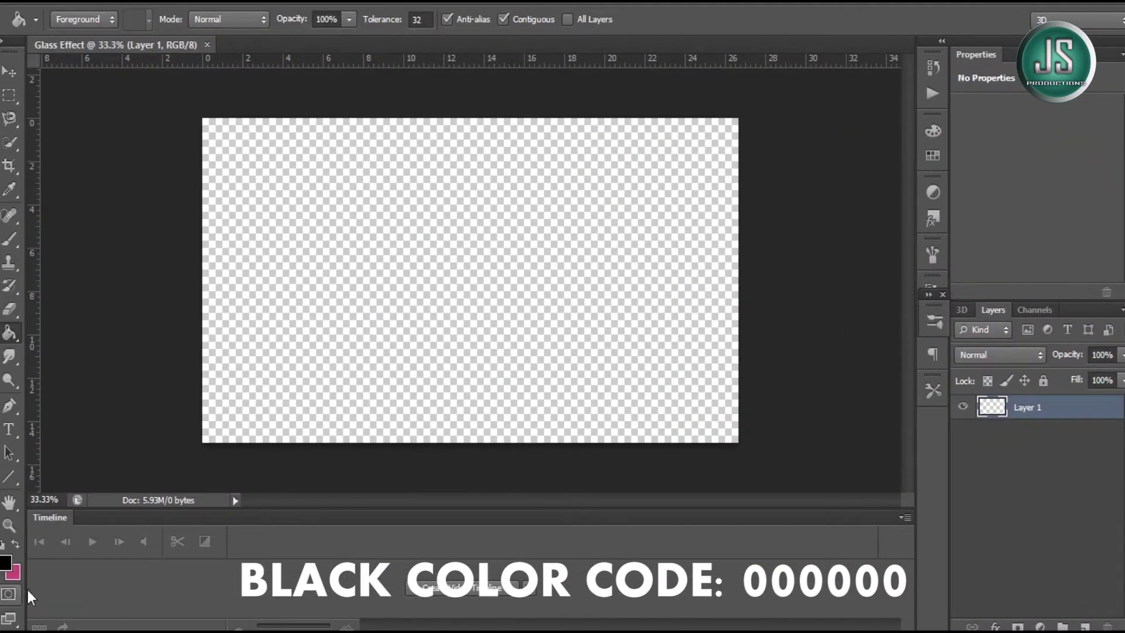
Step: Set the background colour to pink, c03a7b
left_click(12, 572)
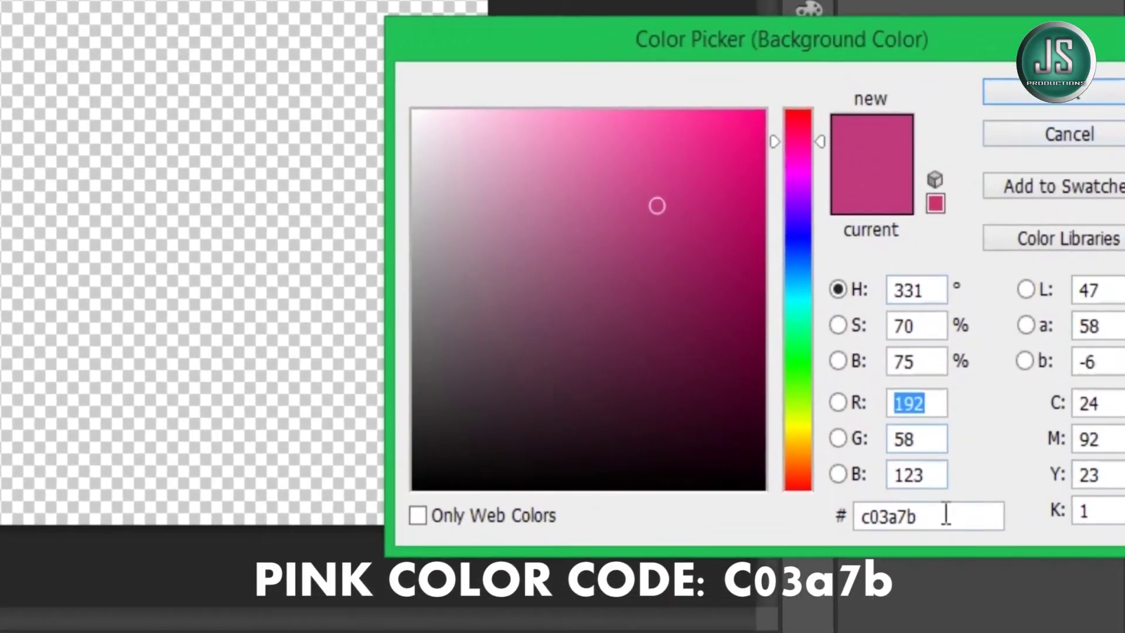
left_click_drag(946, 516, 789, 522)
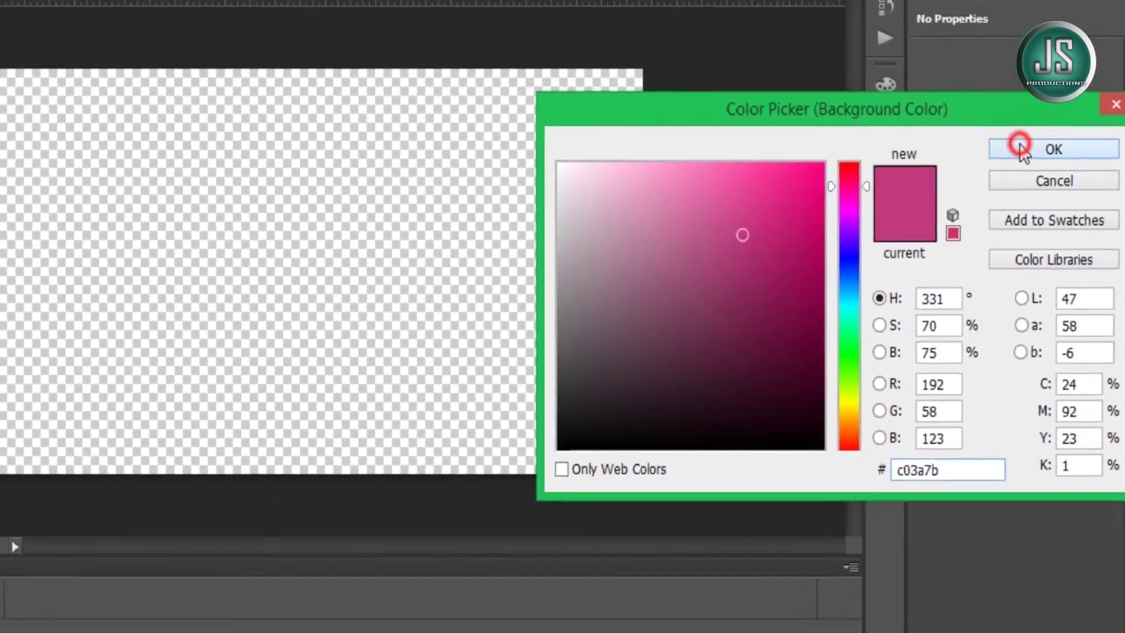
left_click(1022, 93)
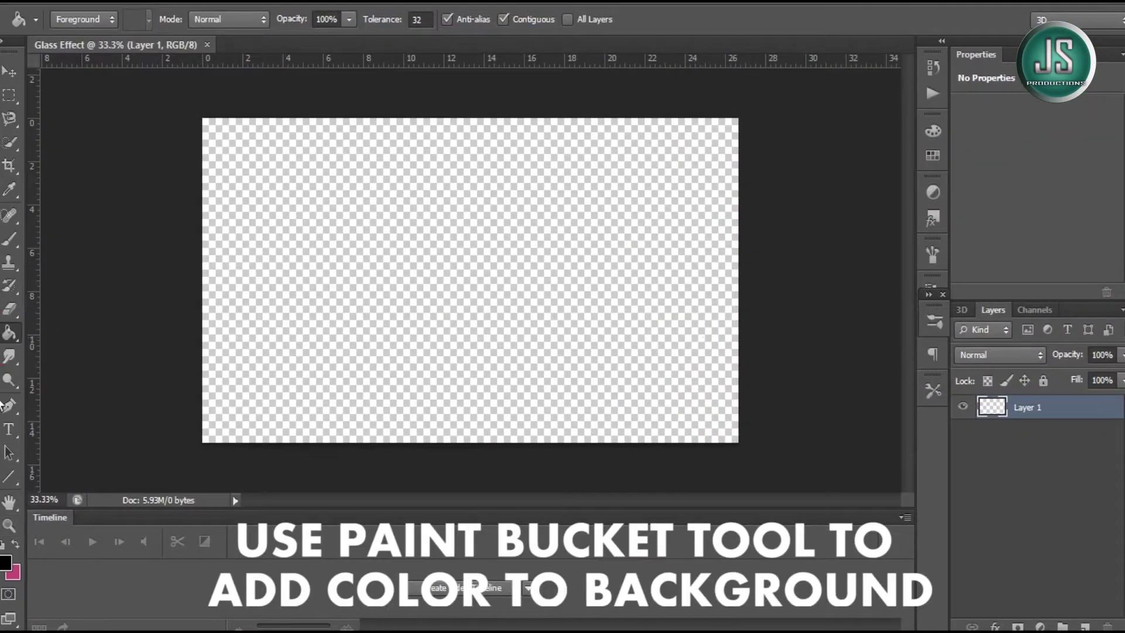
Step: Fill Layer 1 with pink and render pink-and-black Clouds over it
key("x")
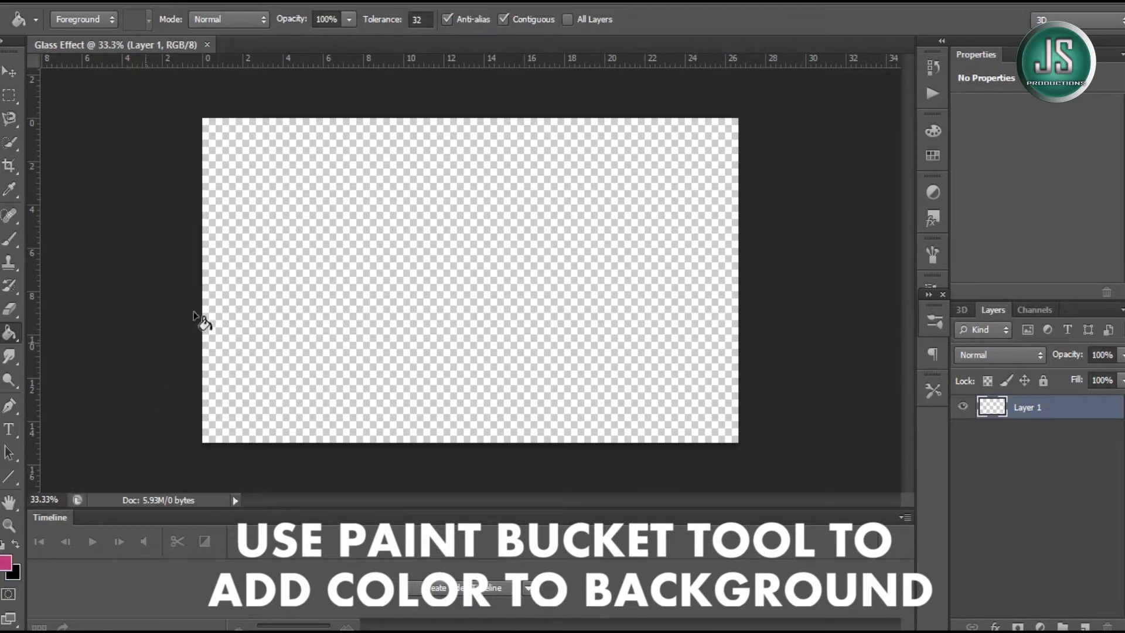
left_click(341, 243)
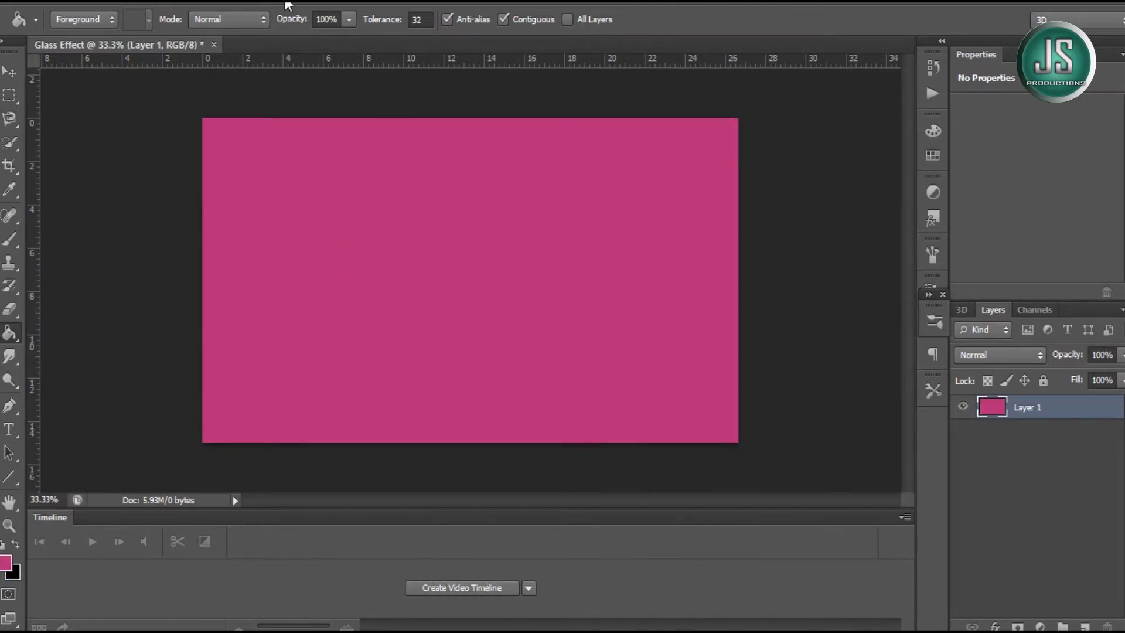
left_click(287, 1)
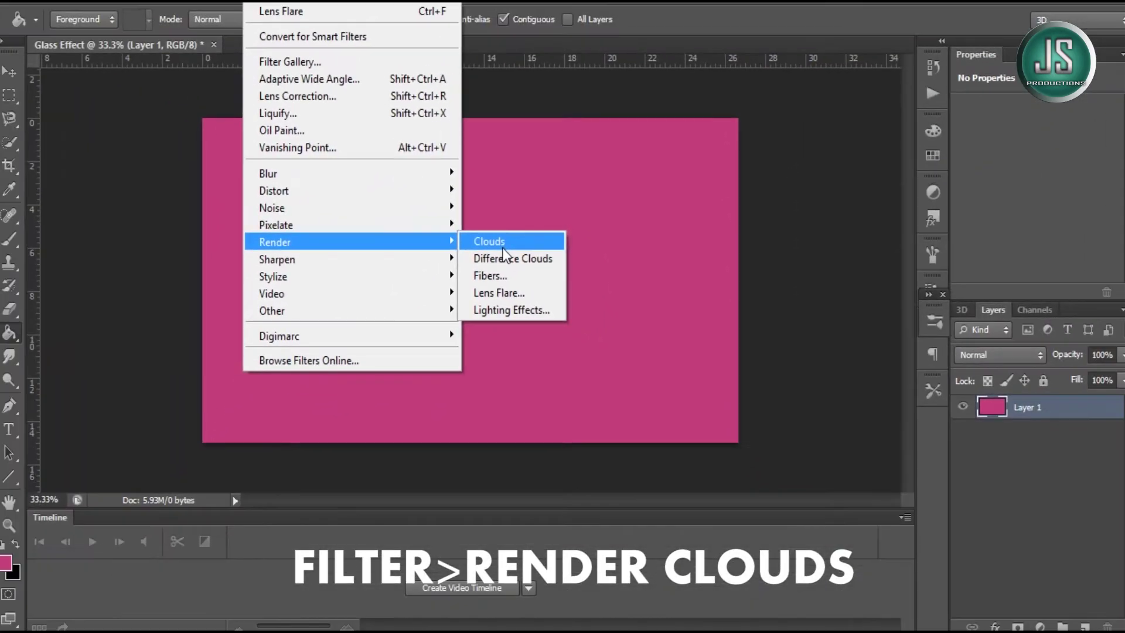
left_click(483, 220)
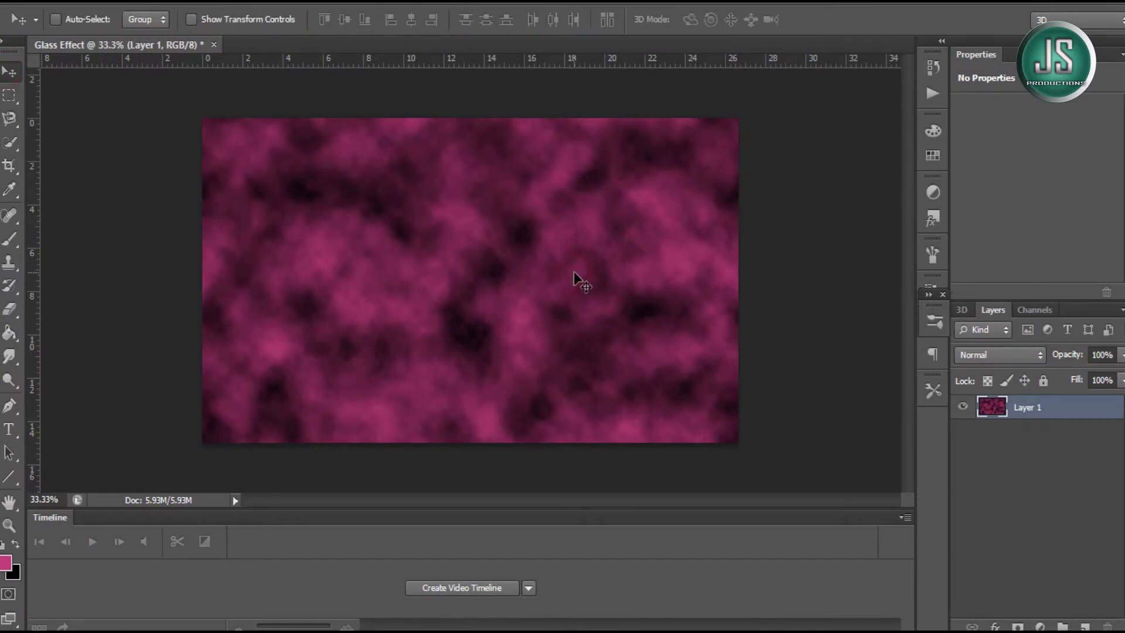
Step: Scale the clouds beyond the canvas edges, shift them up and right, and commit
key("ctrl+t")
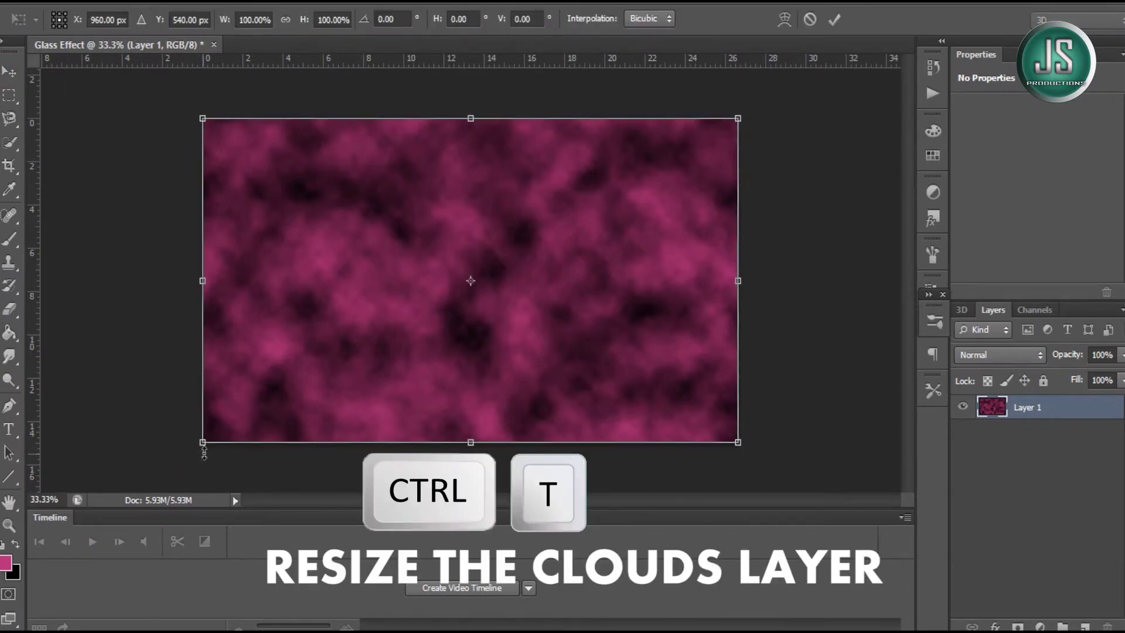
left_click_drag(205, 450, 26, 598)
mouse_move(515, 318)
left_mouse_down()
mouse_move(618, 284)
mouse_move(597, 289)
left_mouse_up()
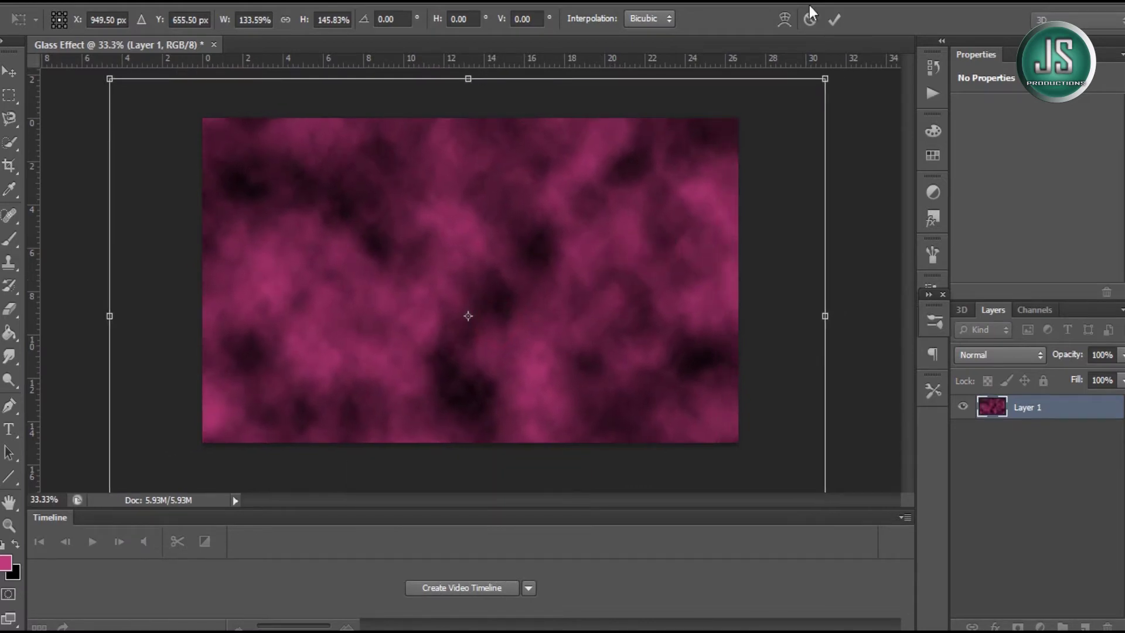
left_click(834, 20)
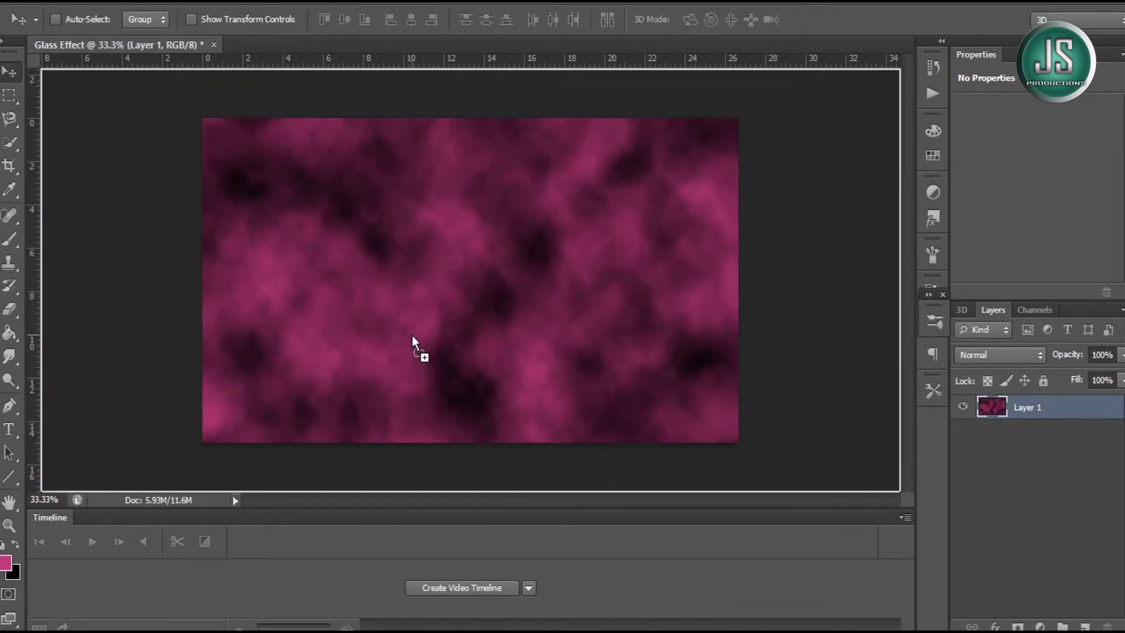
key("ctrl+t")
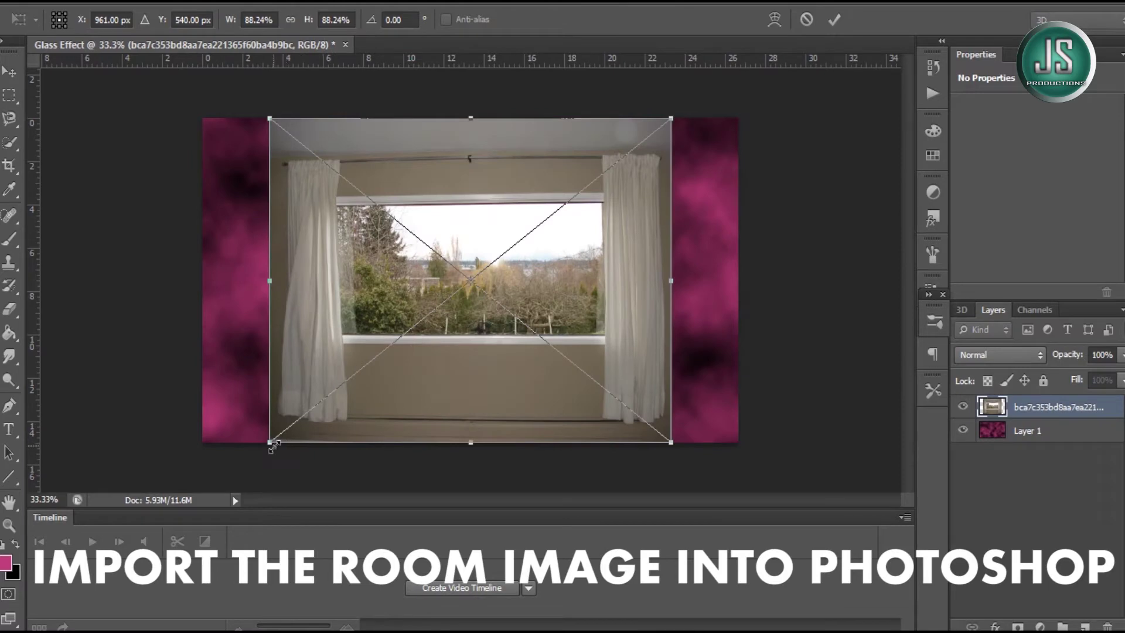
Step: Stretch the room photo left, right and upward, reposition it to fill the canvas, and commit
left_click_drag(183, 490, 165, 500)
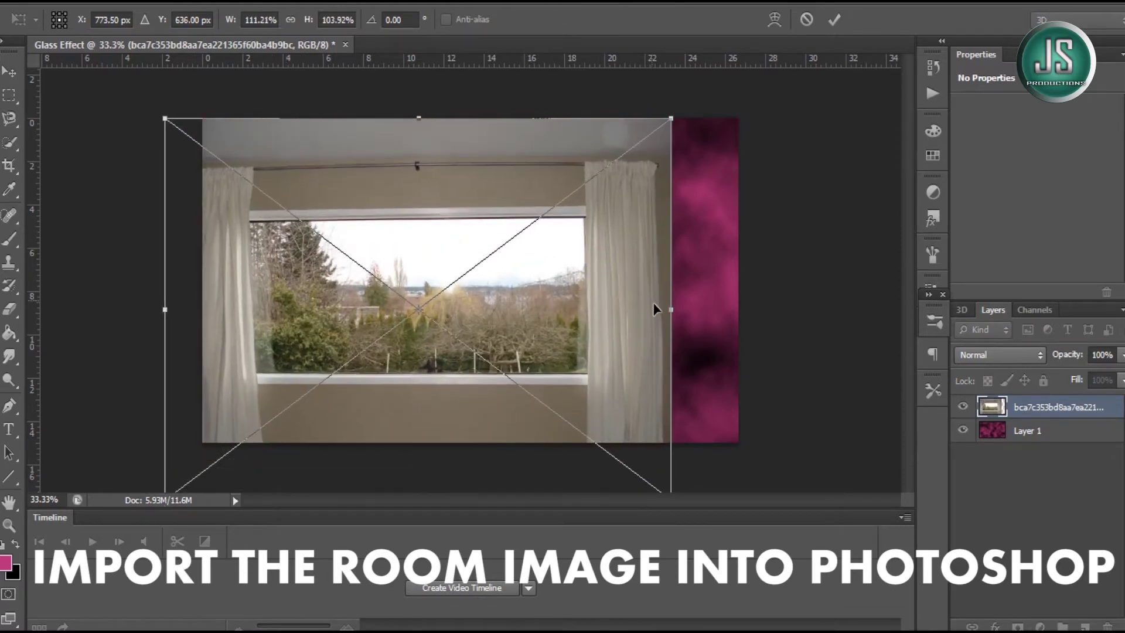
left_click_drag(670, 309, 783, 309)
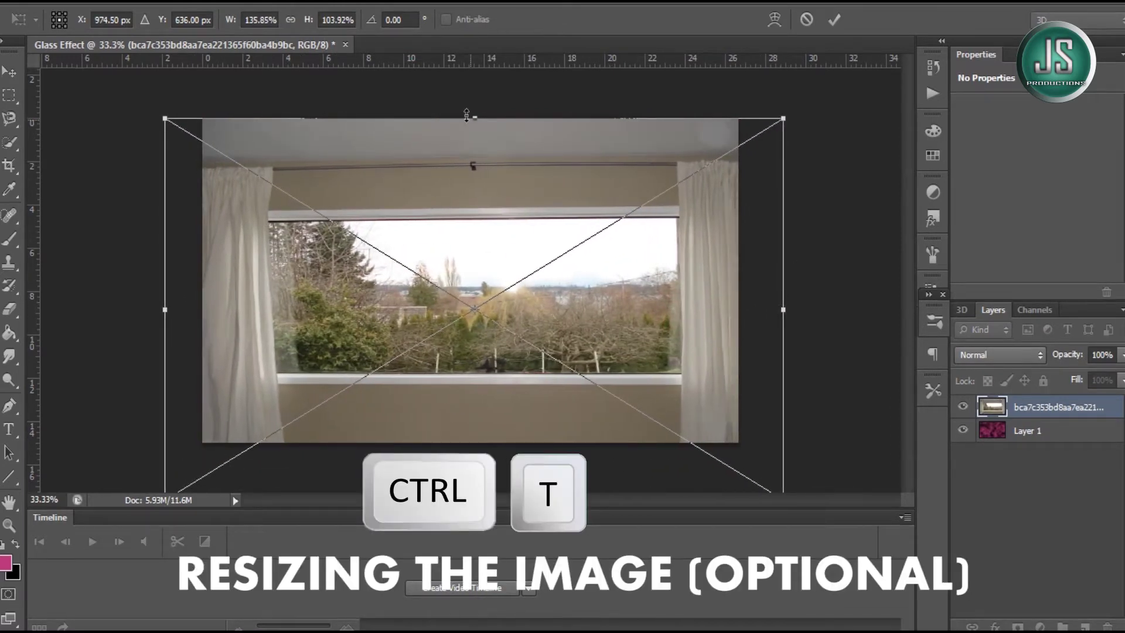
left_click_drag(475, 118, 475, 35)
mouse_move(578, 265)
left_mouse_down()
mouse_move(576, 297)
mouse_move(608, 292)
mouse_move(592, 303)
mouse_move(586, 293)
left_mouse_up()
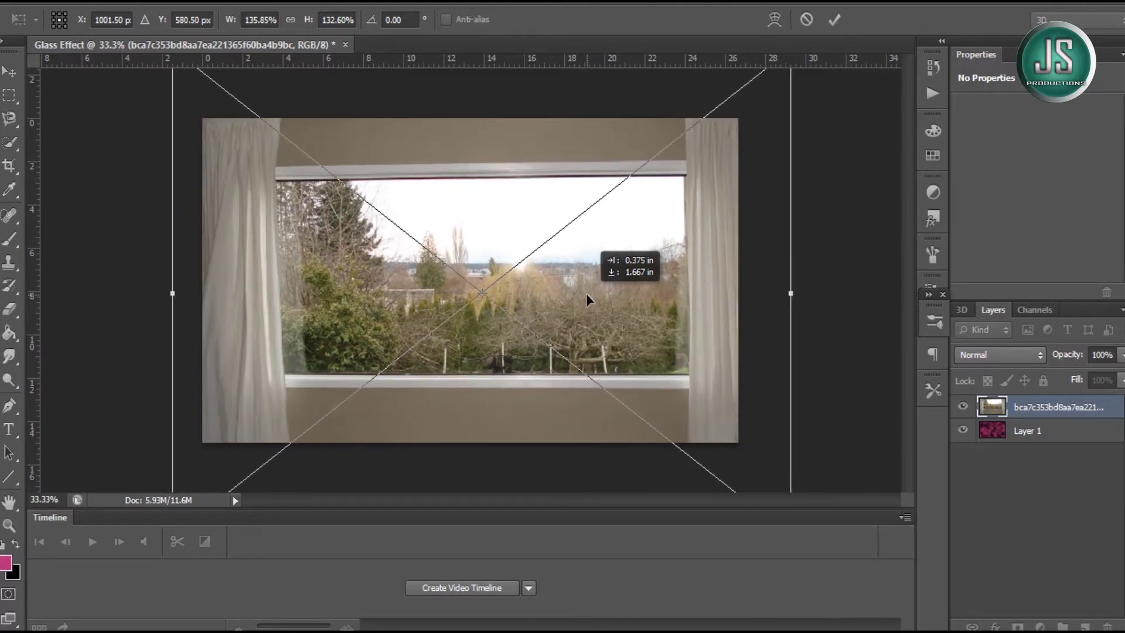
left_click(835, 20)
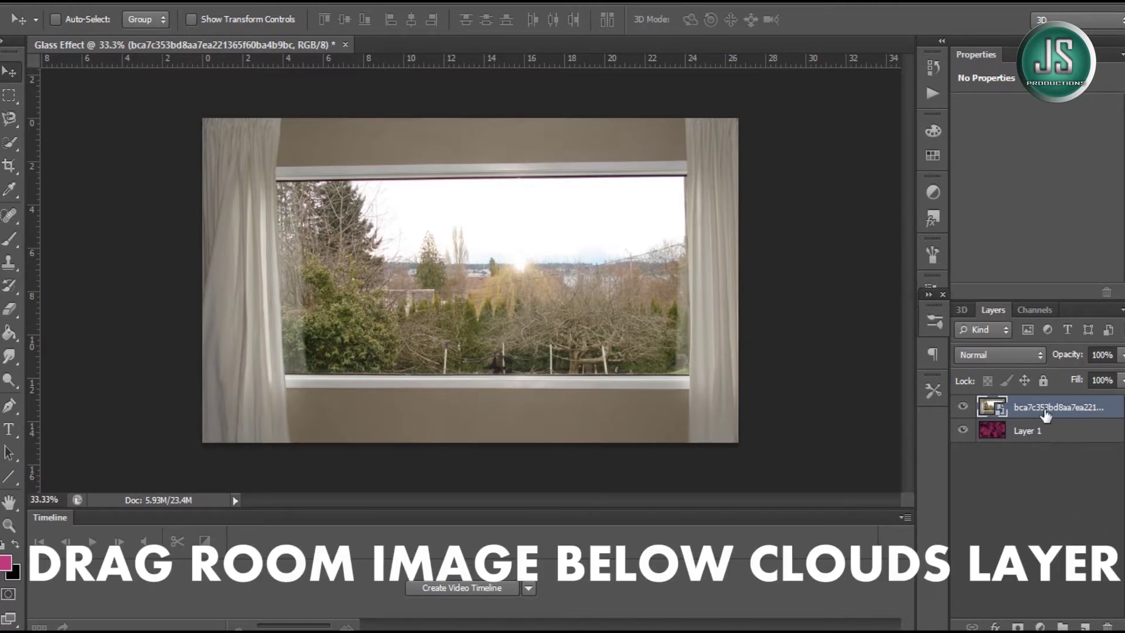
Step: Move the room photo below Layer 1 and set the clouds layer to Overlay blending
left_click_drag(1046, 413, 1046, 440)
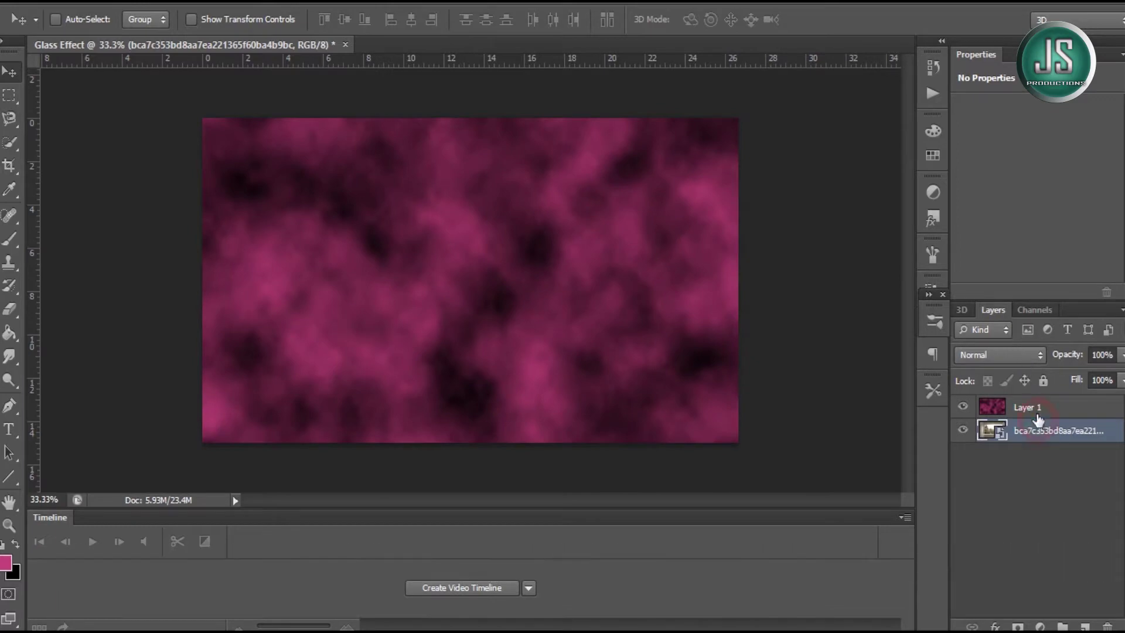
left_click(1037, 410)
left_click(1014, 354)
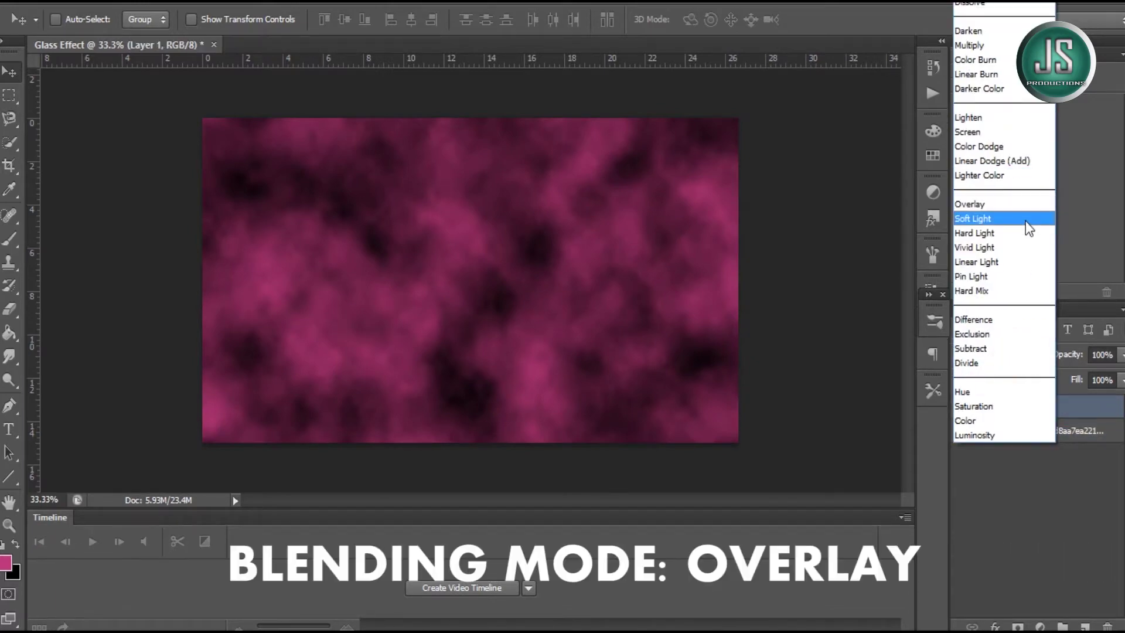
left_click(984, 204)
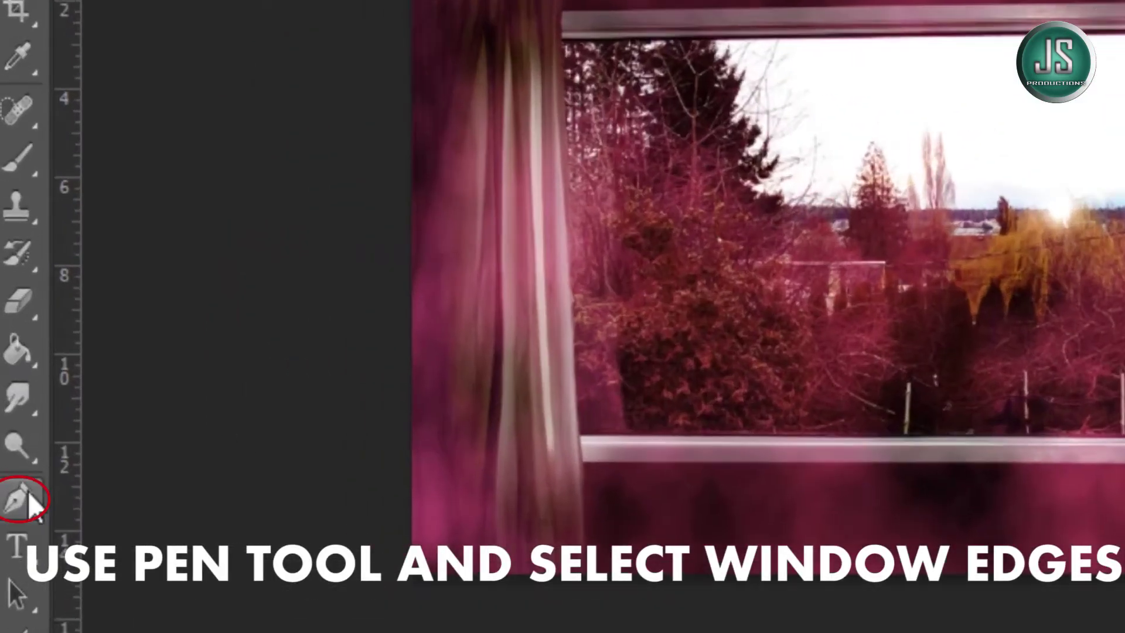
left_click(29, 497)
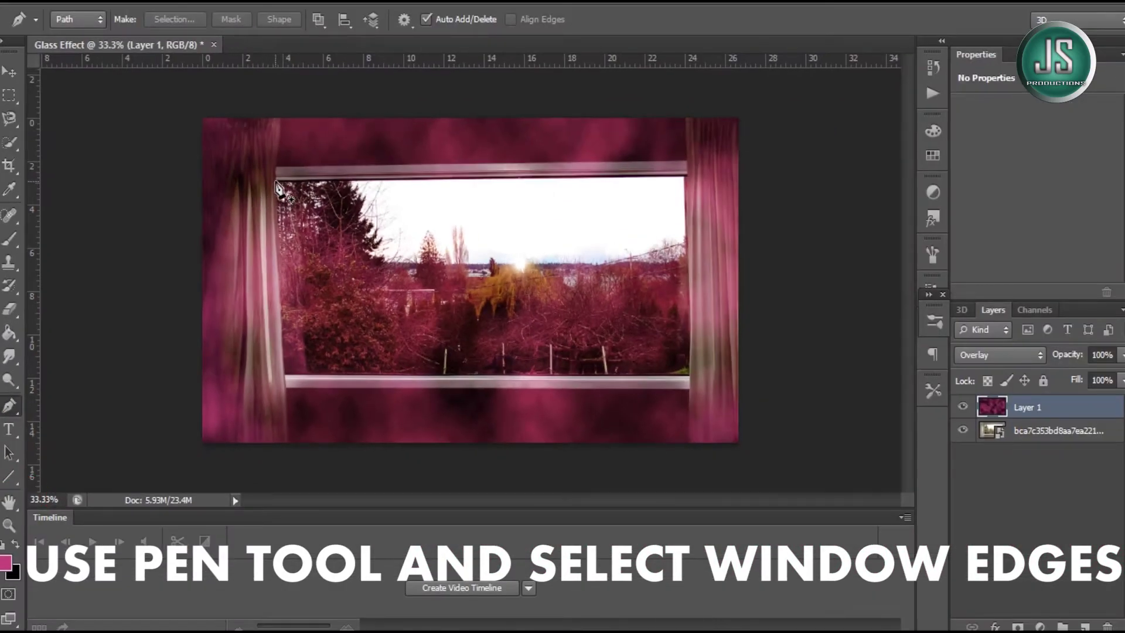
Step: Zoom to 50% and place pen anchors at the window's top-left and top-right corners
left_click(8, 522)
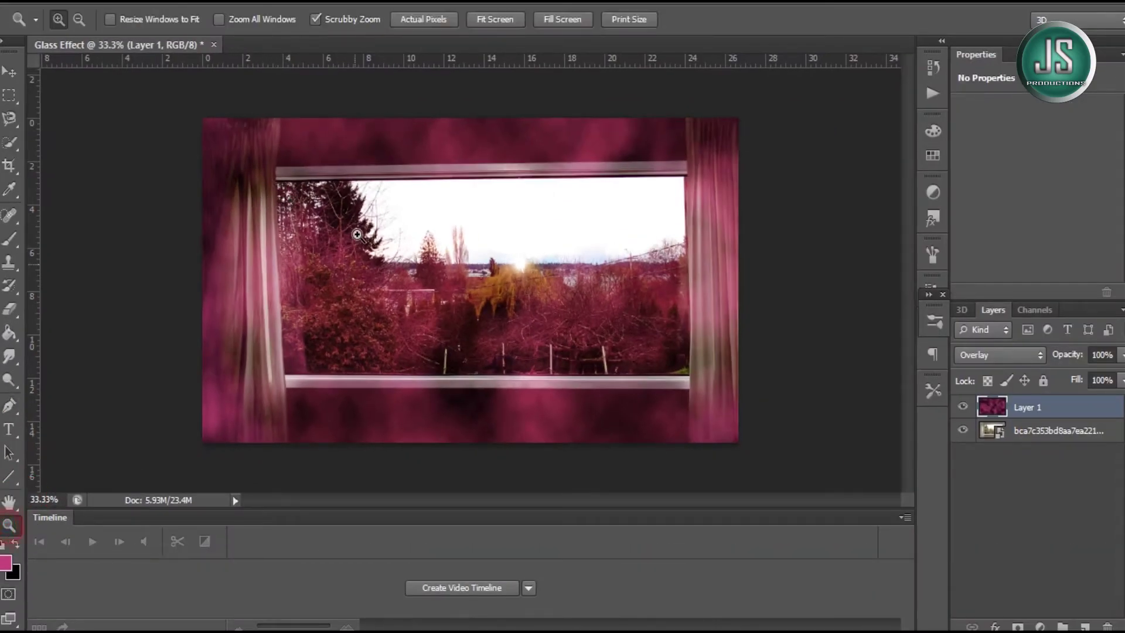
left_click(358, 232)
left_click(9, 405)
left_click(234, 157)
left_click(846, 152)
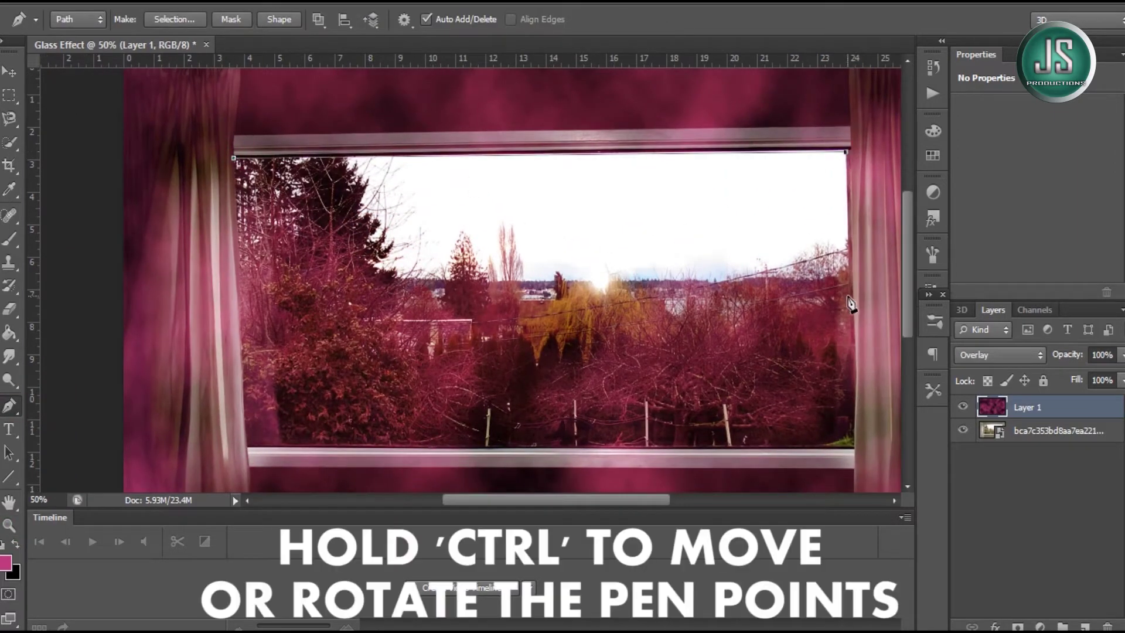
left_click_drag(846, 152, 848, 149)
left_click_drag(858, 333, 852, 315)
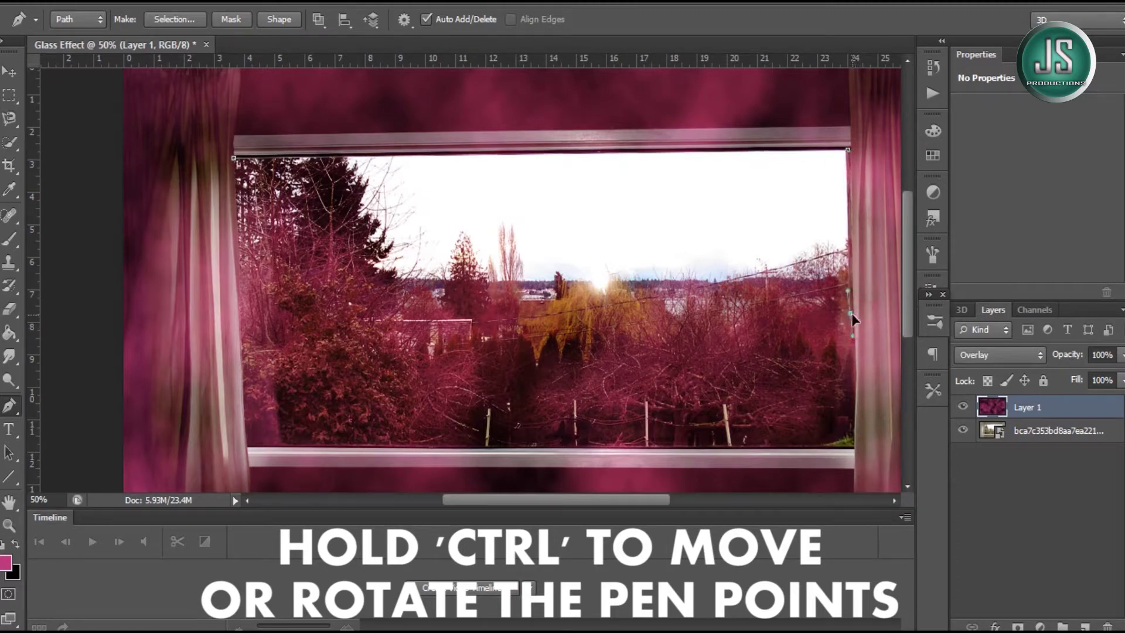
Step: Add the bottom corners and adjust anchors along the right, bottom and left window edges
left_click(854, 448)
left_click_drag(857, 314, 855, 320)
left_click(854, 296)
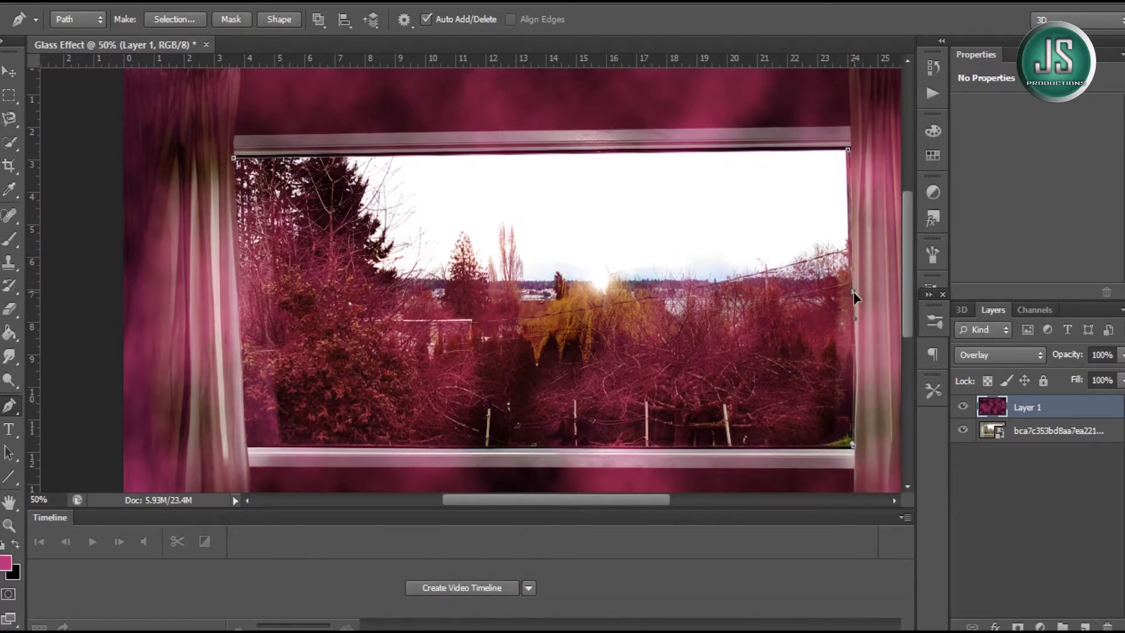
left_click_drag(855, 449, 850, 448)
left_click_drag(247, 450, 249, 451)
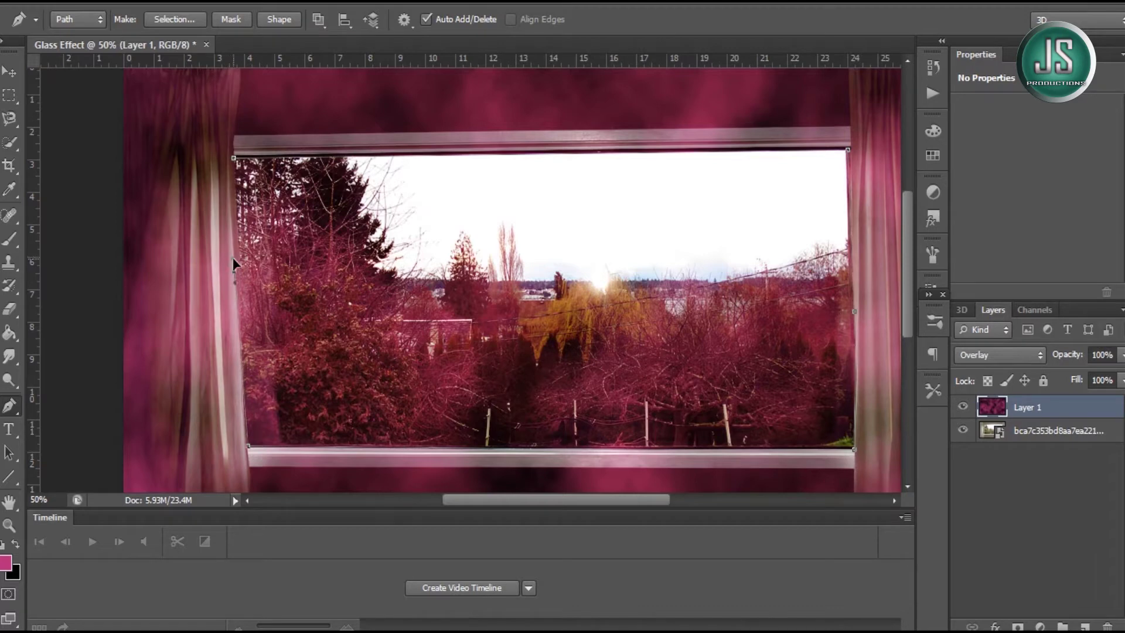
left_click(234, 287)
left_click_drag(247, 443, 249, 448)
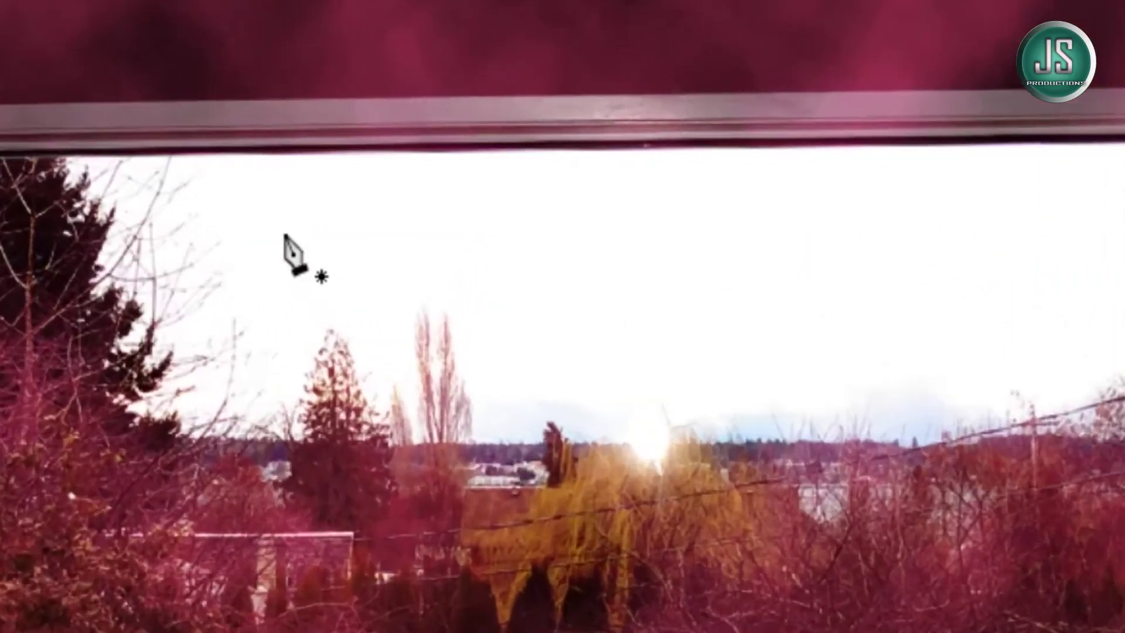
right_click(421, 194)
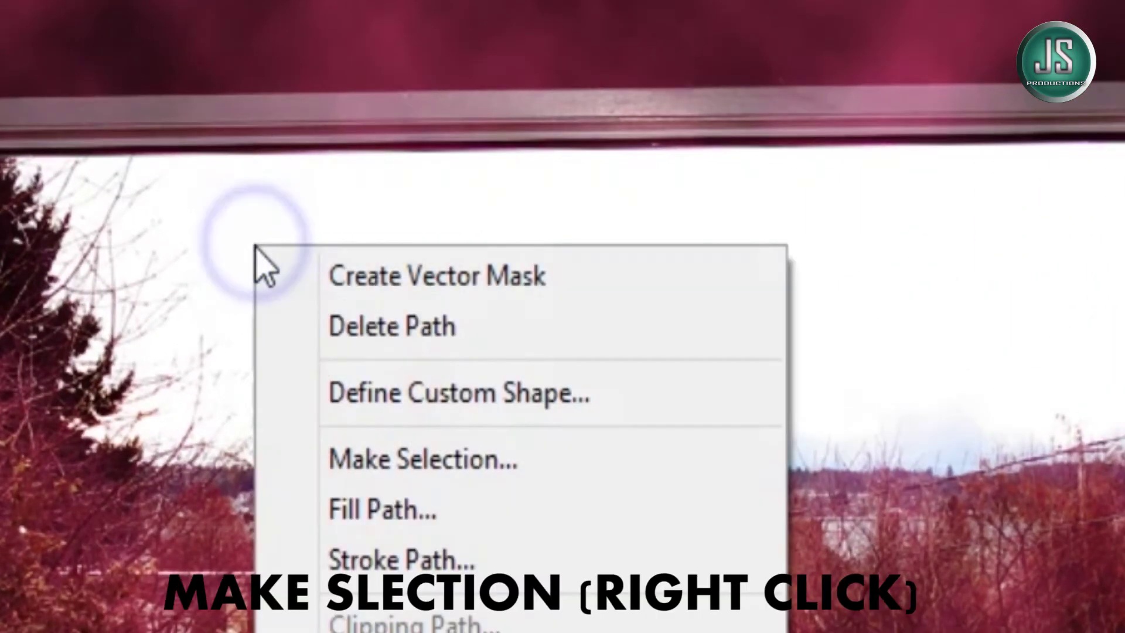
Step: Convert the window path into a 2-pixel feathered selection of the glass area
left_click(485, 463)
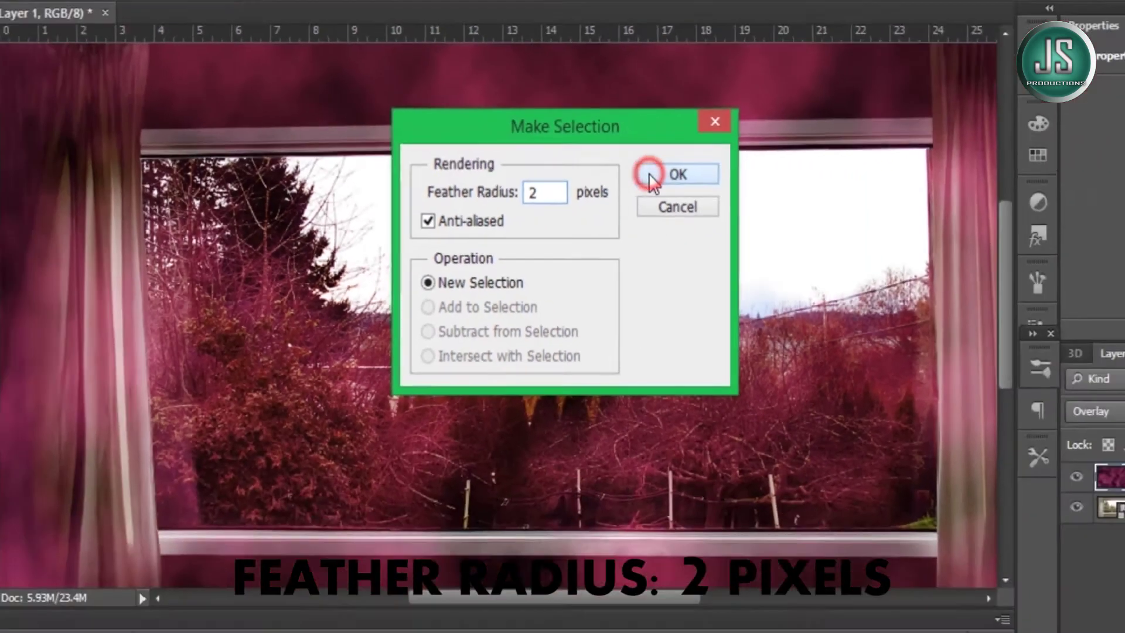
left_click(649, 174)
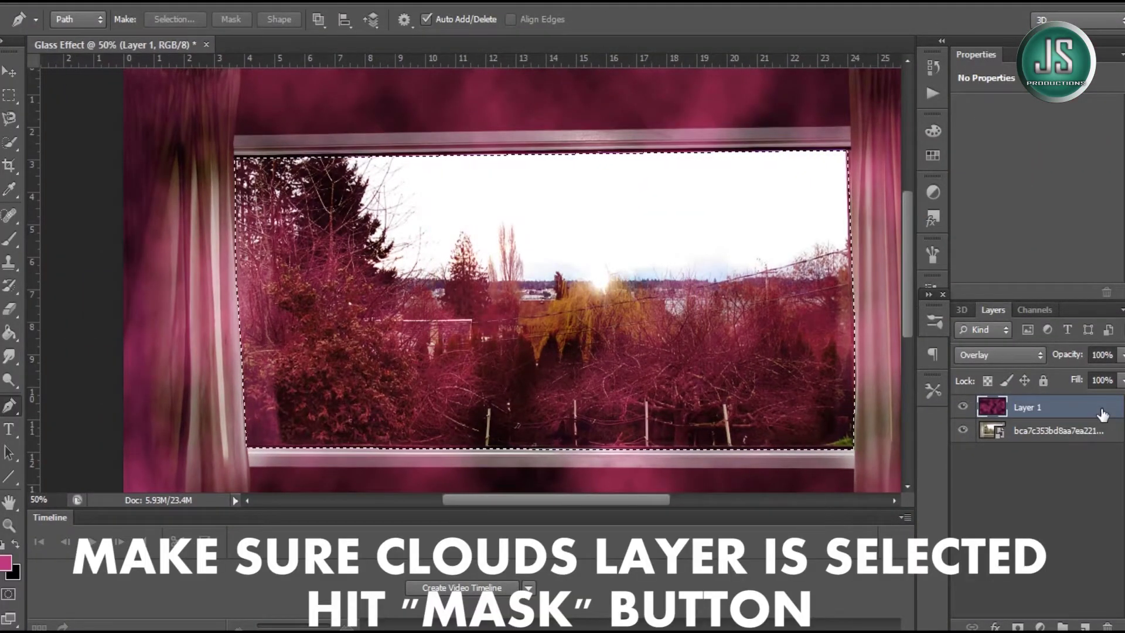
left_click(1018, 626)
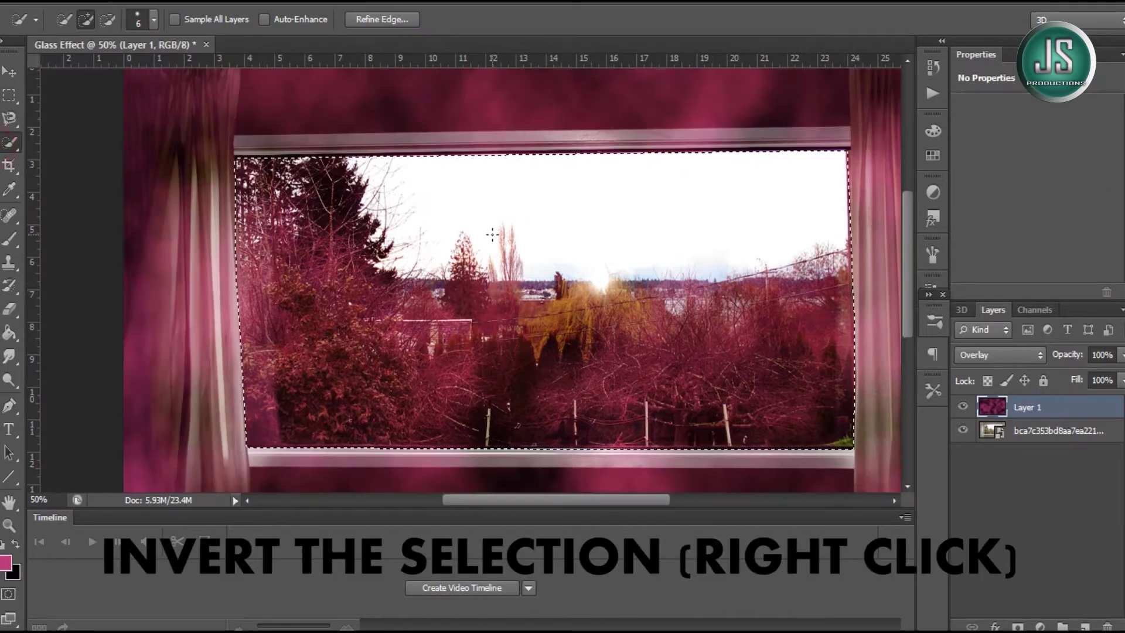
right_click(492, 234)
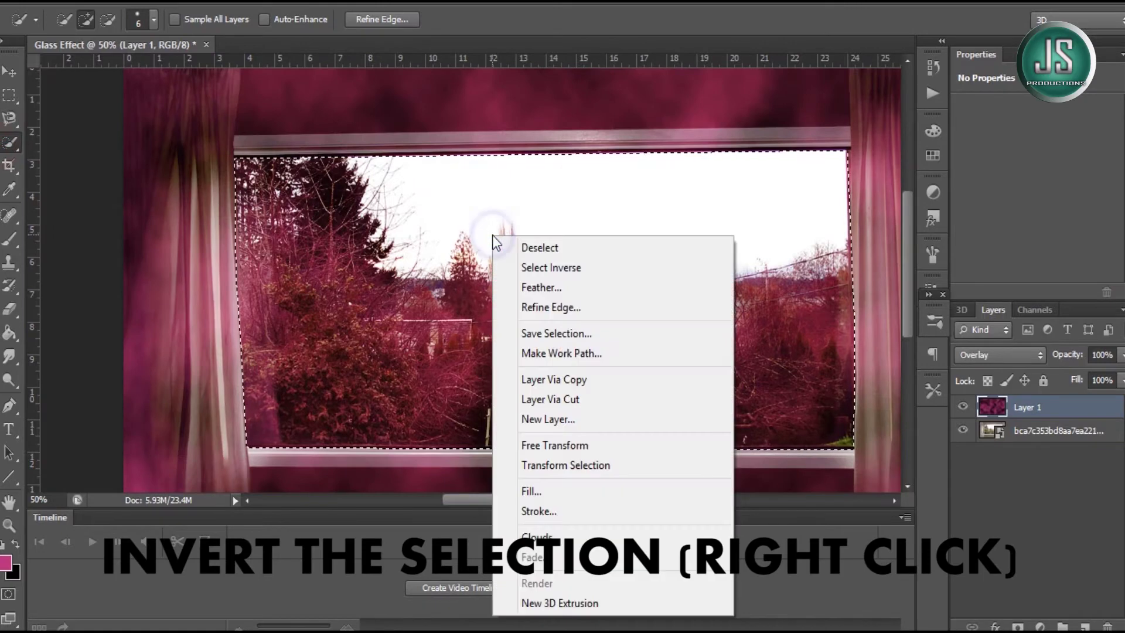
Step: Invert the selection, mask the clouds out of the window glass, and fit on screen
left_click(557, 267)
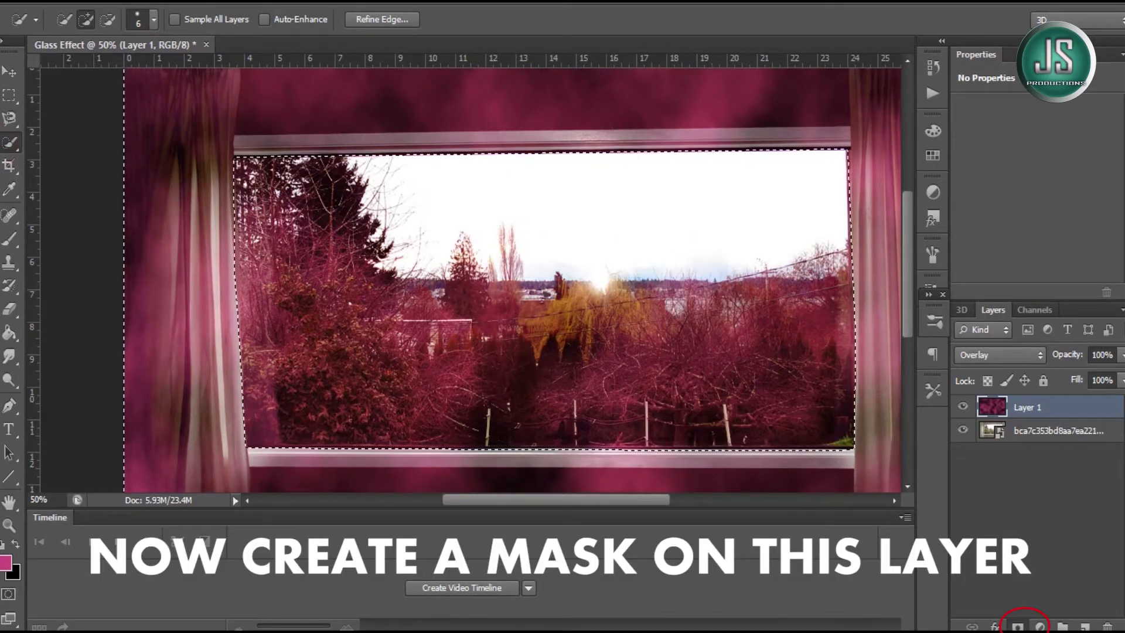
left_click(1017, 626)
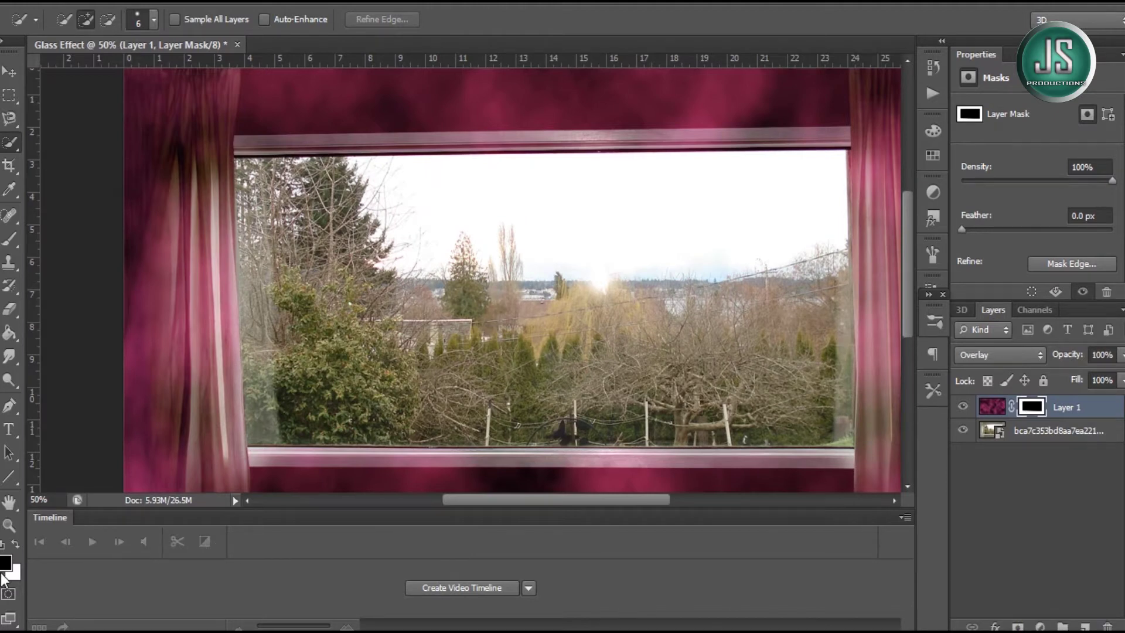
left_click(8, 525)
right_click(494, 197)
left_click(510, 206)
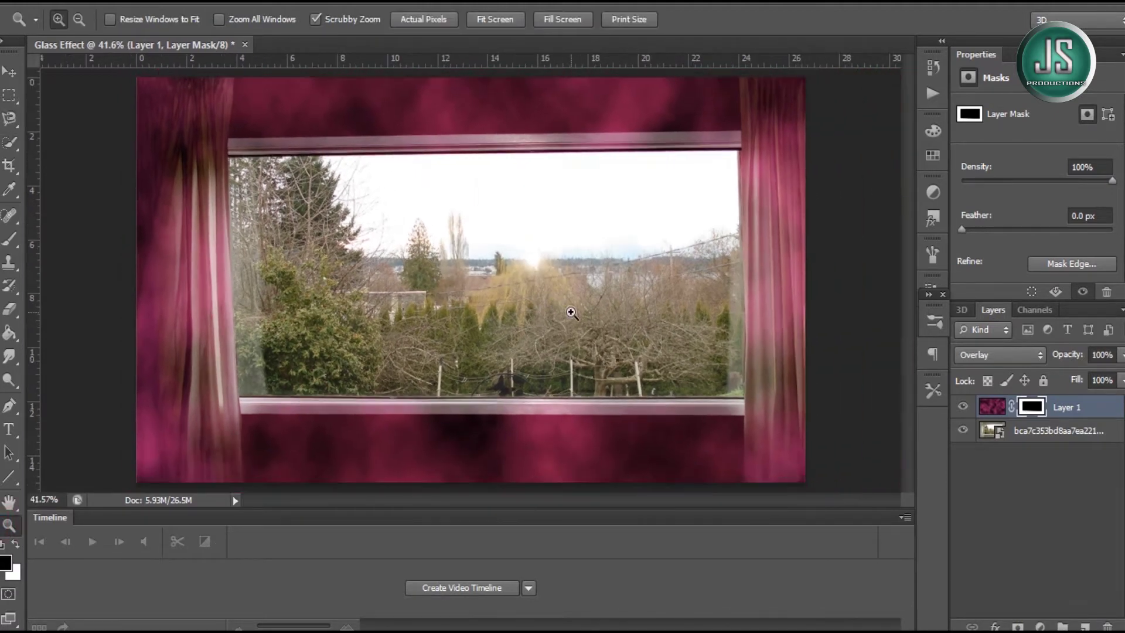
Step: Lower the clouds layer's opacity to 63%
left_click(992, 406)
left_click(1122, 355)
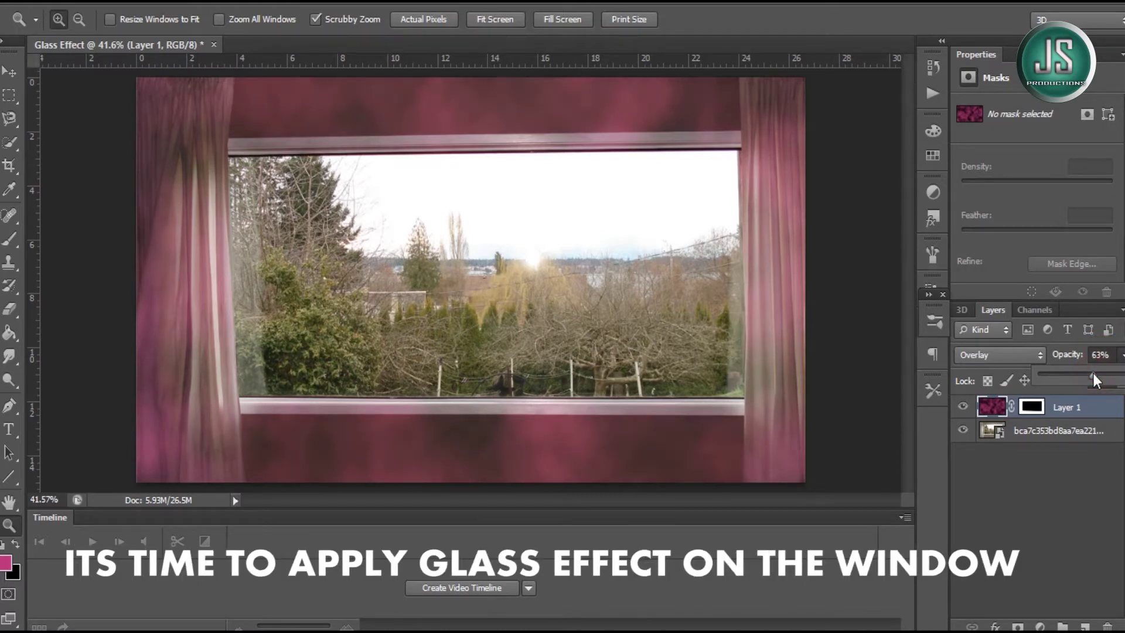
left_click(1085, 527)
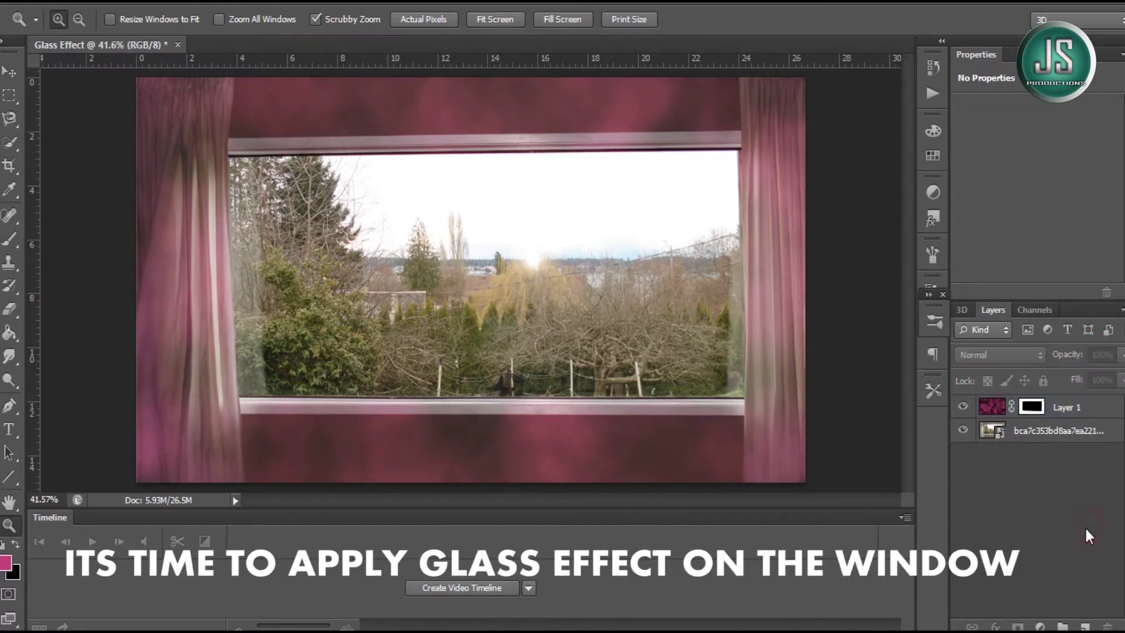
Step: Duplicate the room photo layer as 'Glass sheet' and move it above the clouds layer
left_click(1073, 433)
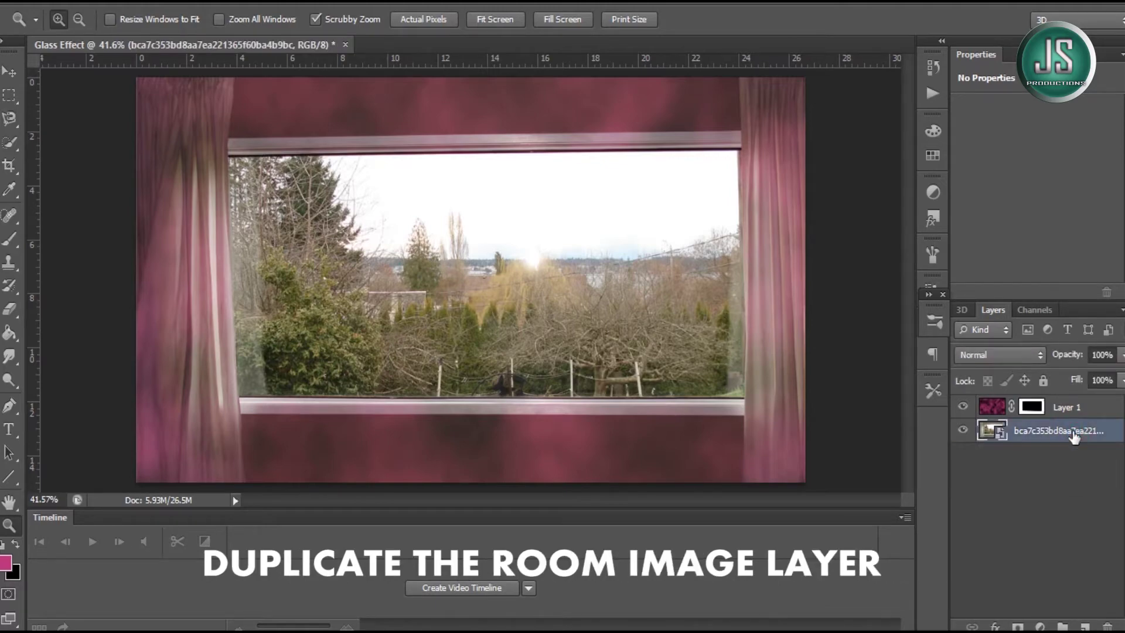
right_click(1052, 436)
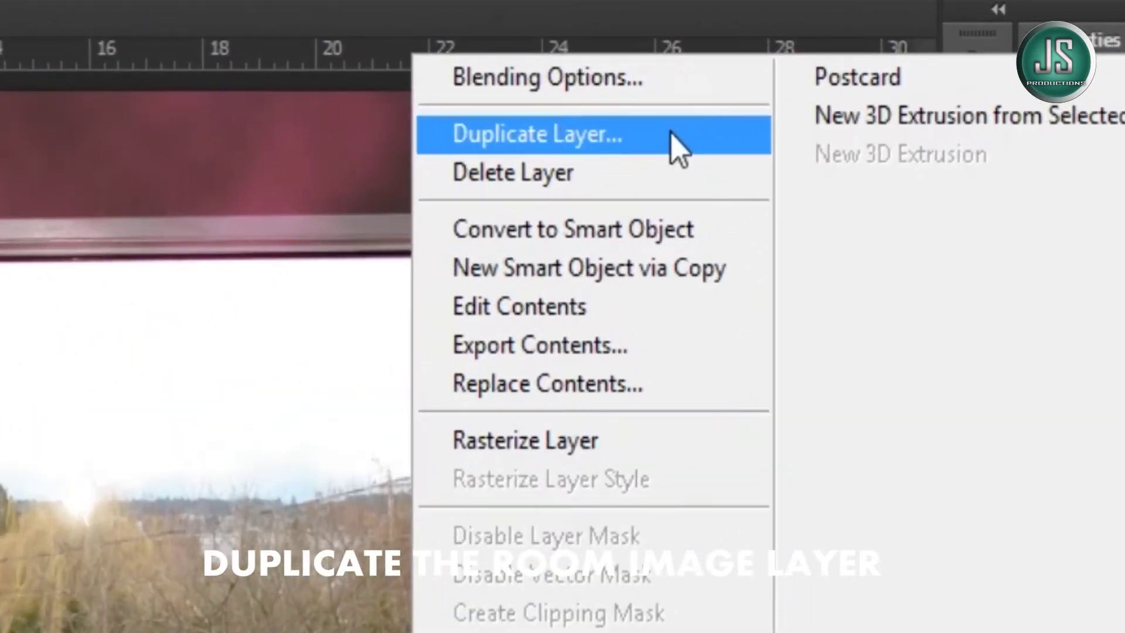
left_click(672, 135)
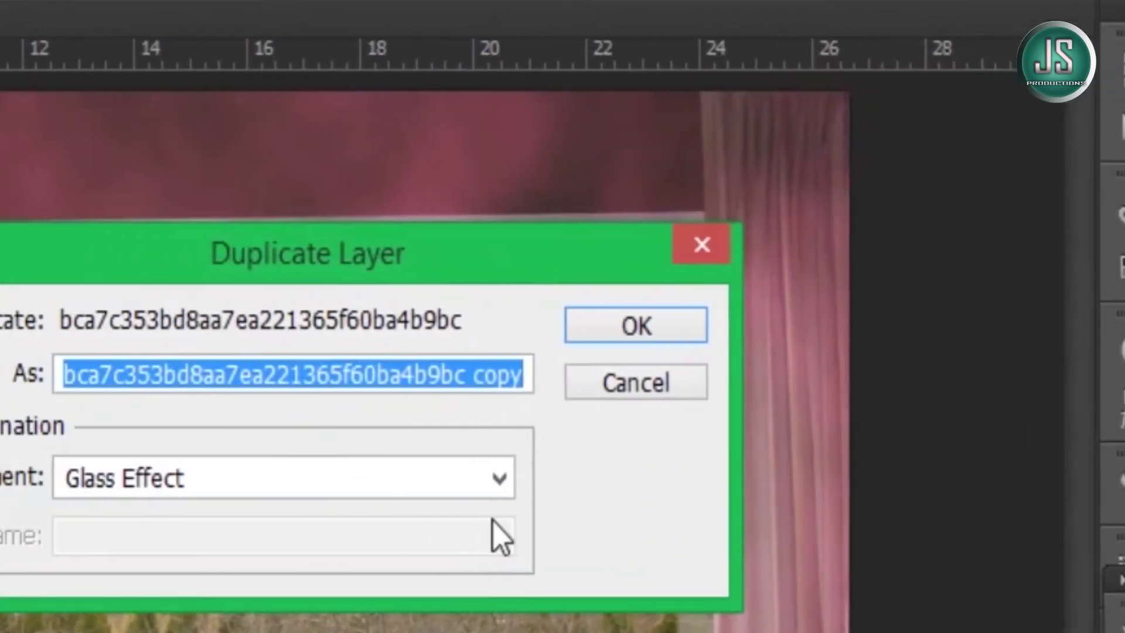
type("Glass sheet")
key("Return")
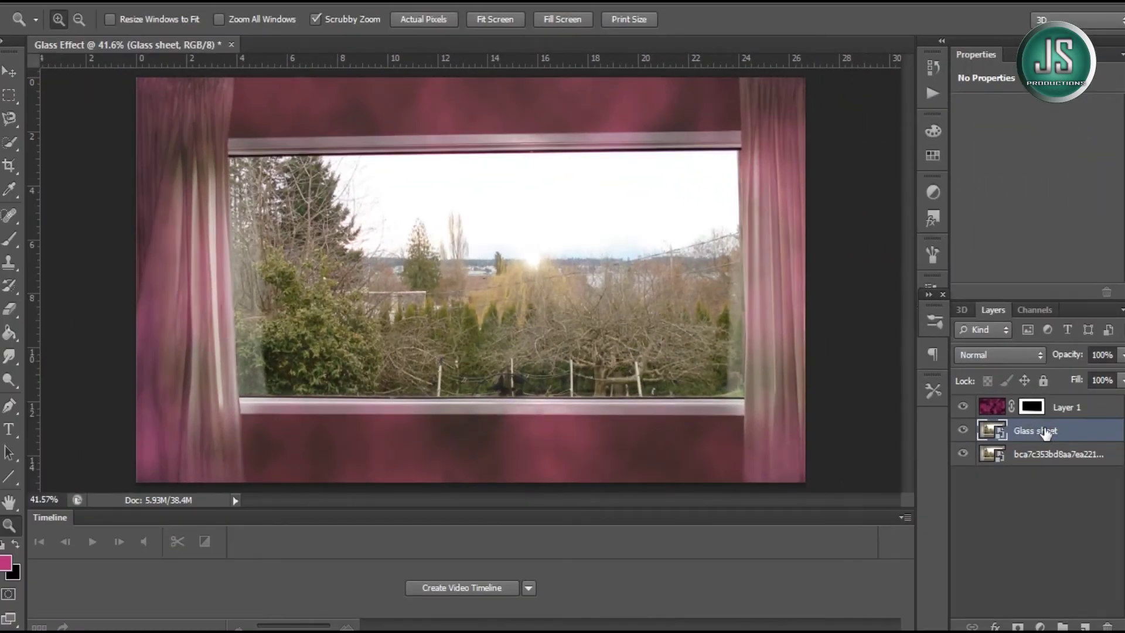
left_click_drag(1046, 432, 1048, 404)
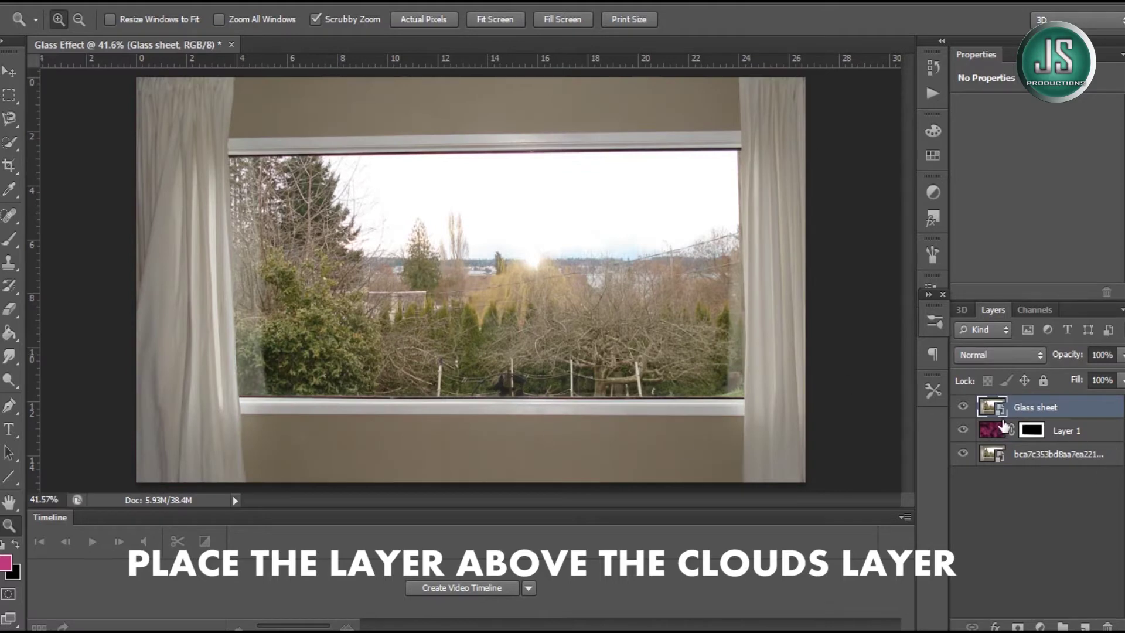
Step: Copy the cloud layer's mask onto Glass sheet, invert it, and target the layer's image
left_click(1041, 433)
left_click_drag(1041, 434, 1040, 408)
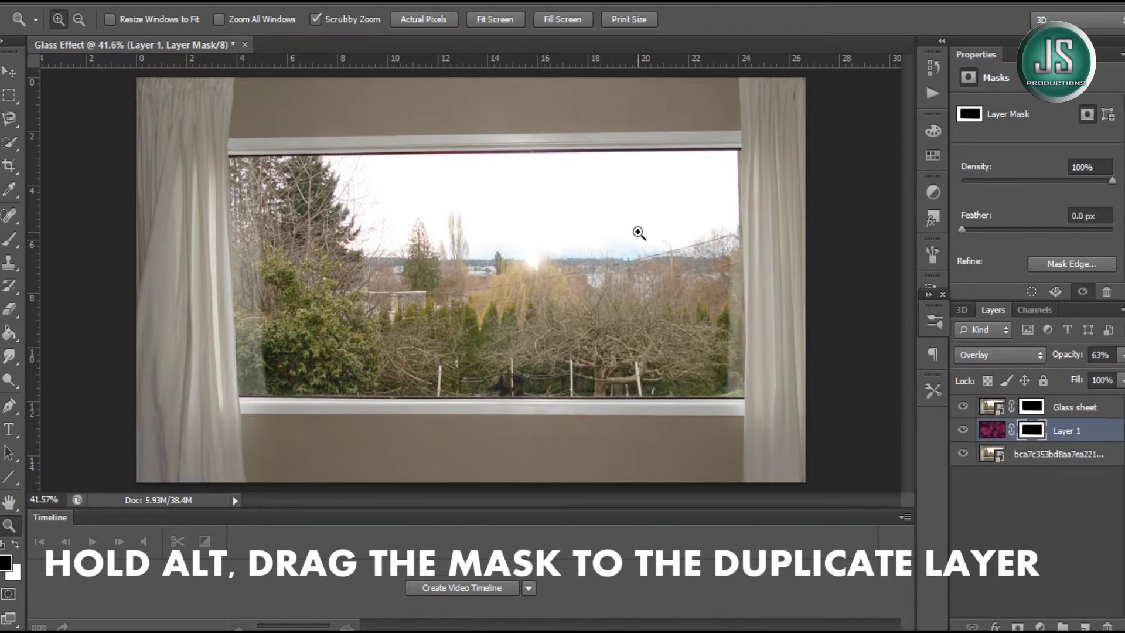
left_click(1043, 408)
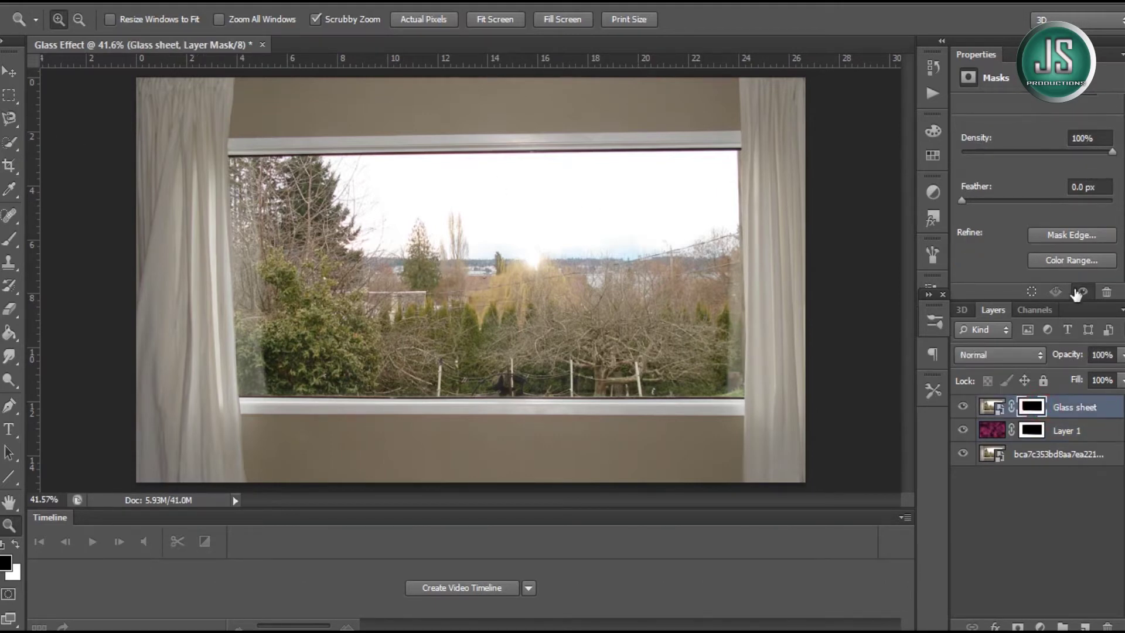
scroll(1078, 245, "down", 1)
left_click(1078, 265)
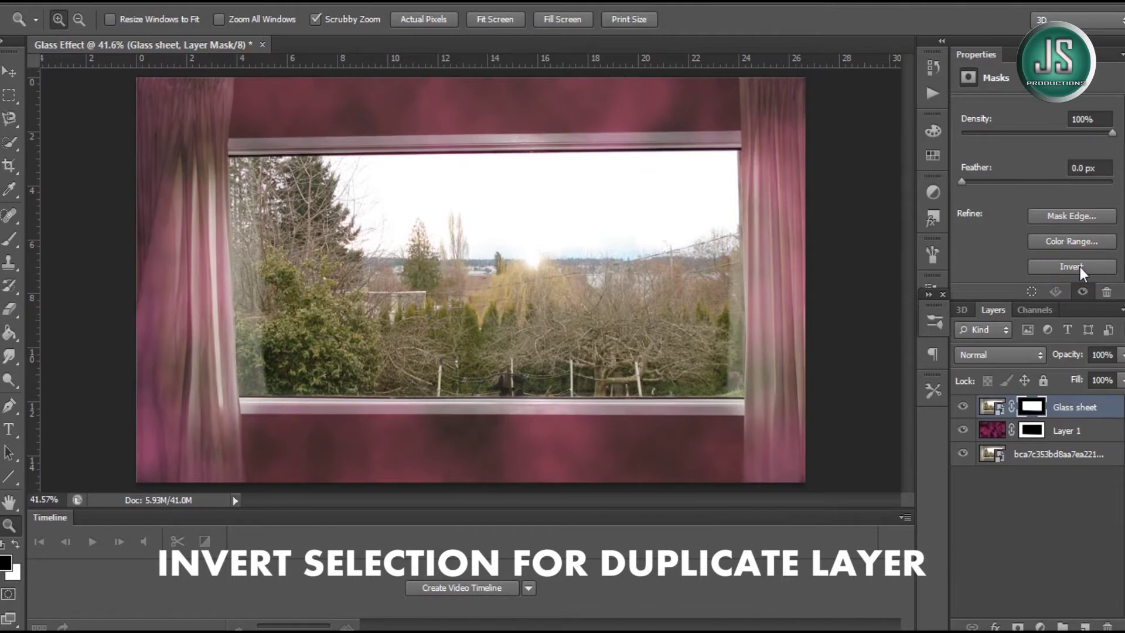
left_click(993, 407)
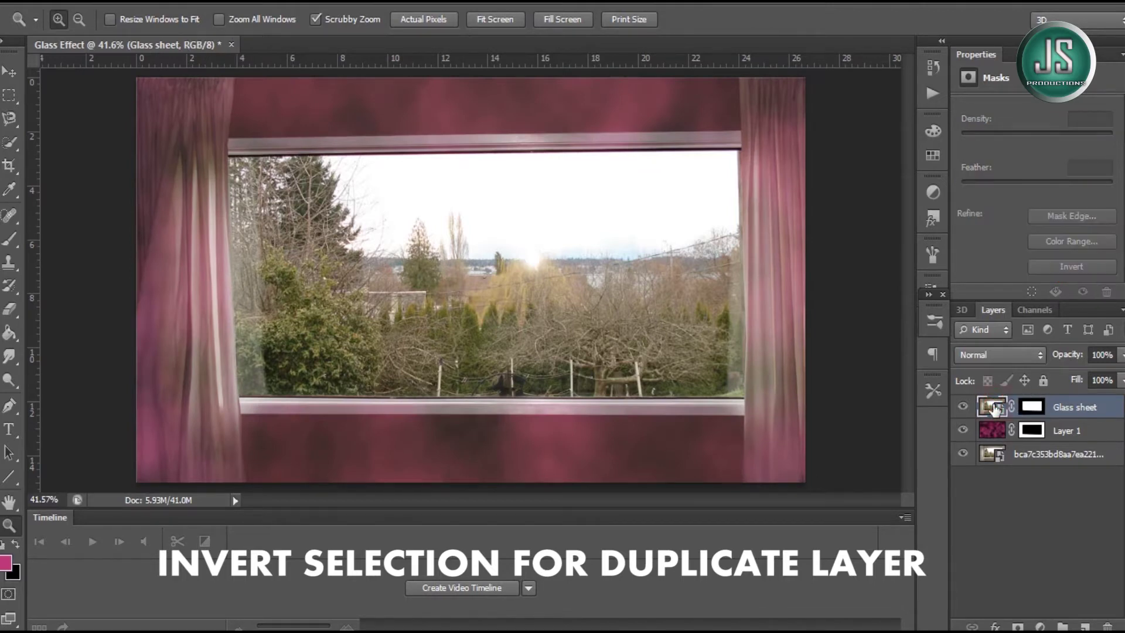
left_click(314, 1)
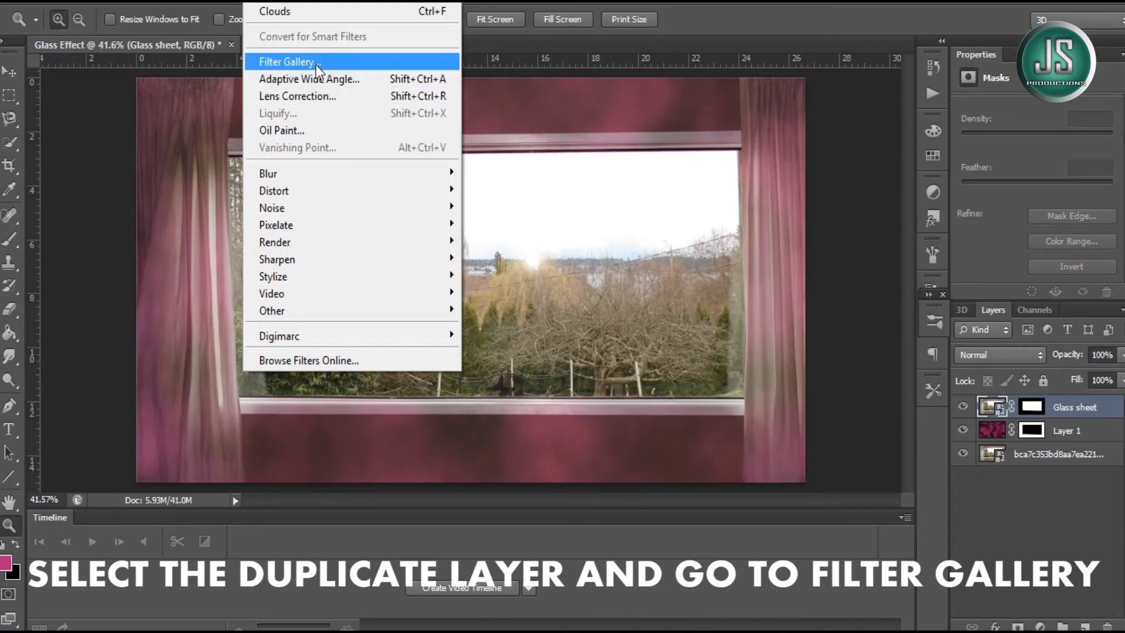
Step: Apply the Glass filter with Frosted texture, distortion 7, smoothness 3 and 157% scaling
left_click(315, 62)
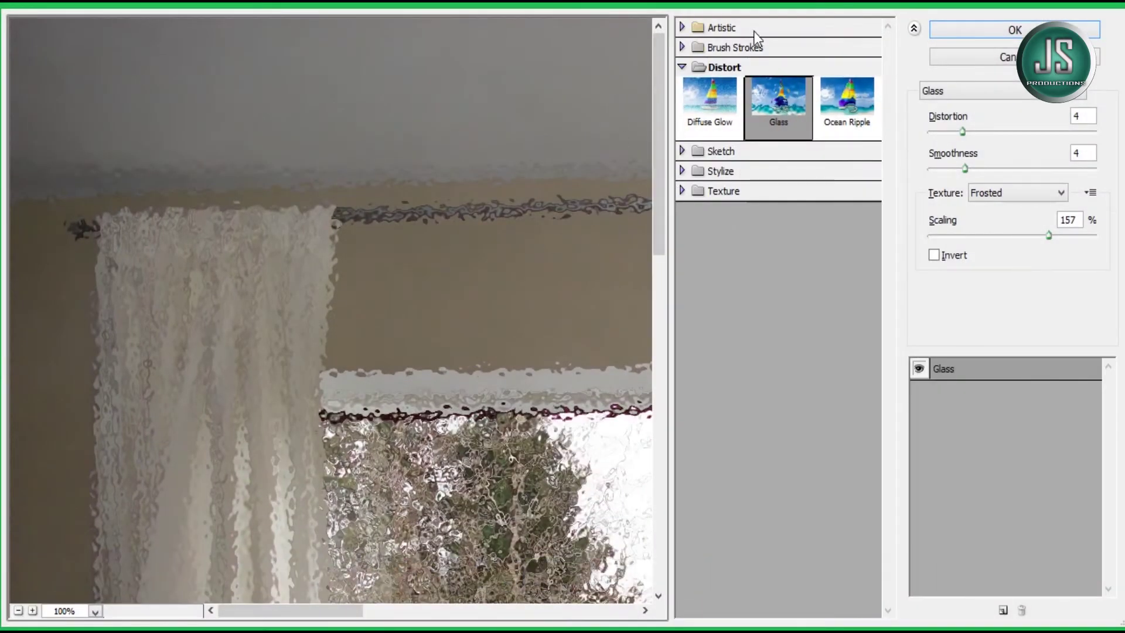
left_click(682, 66)
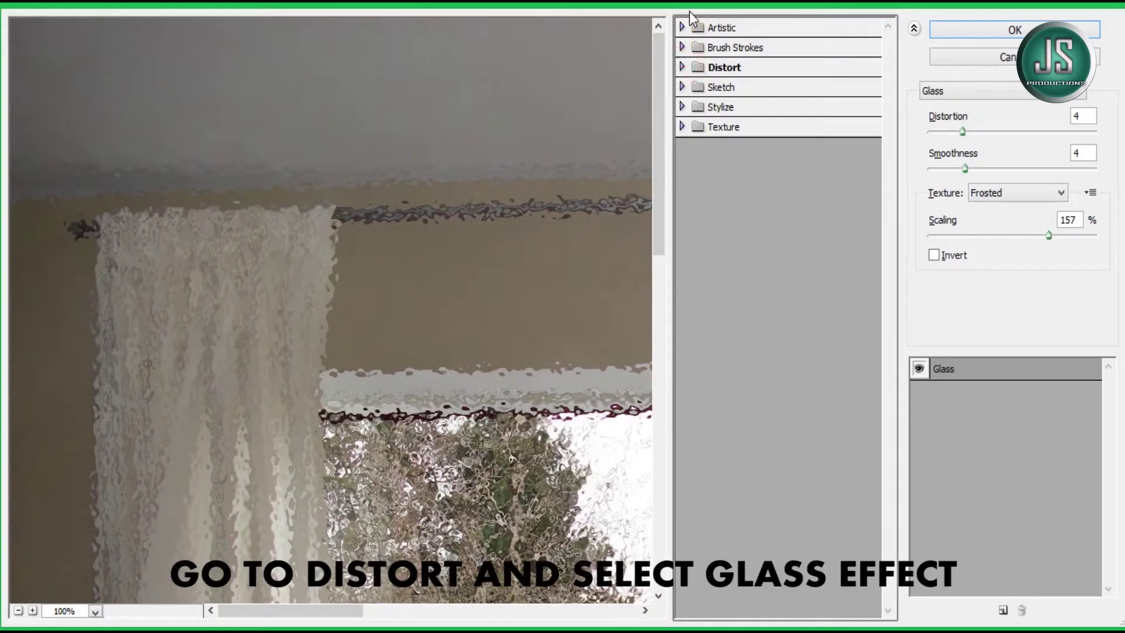
left_click(683, 68)
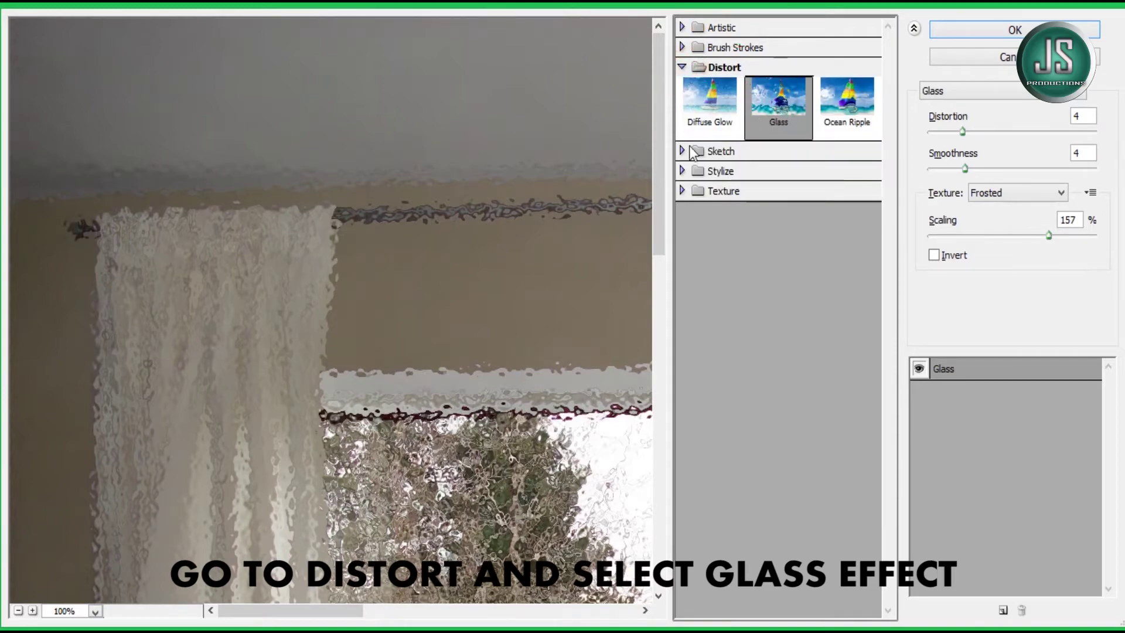
scroll(331, 310, "down", 5)
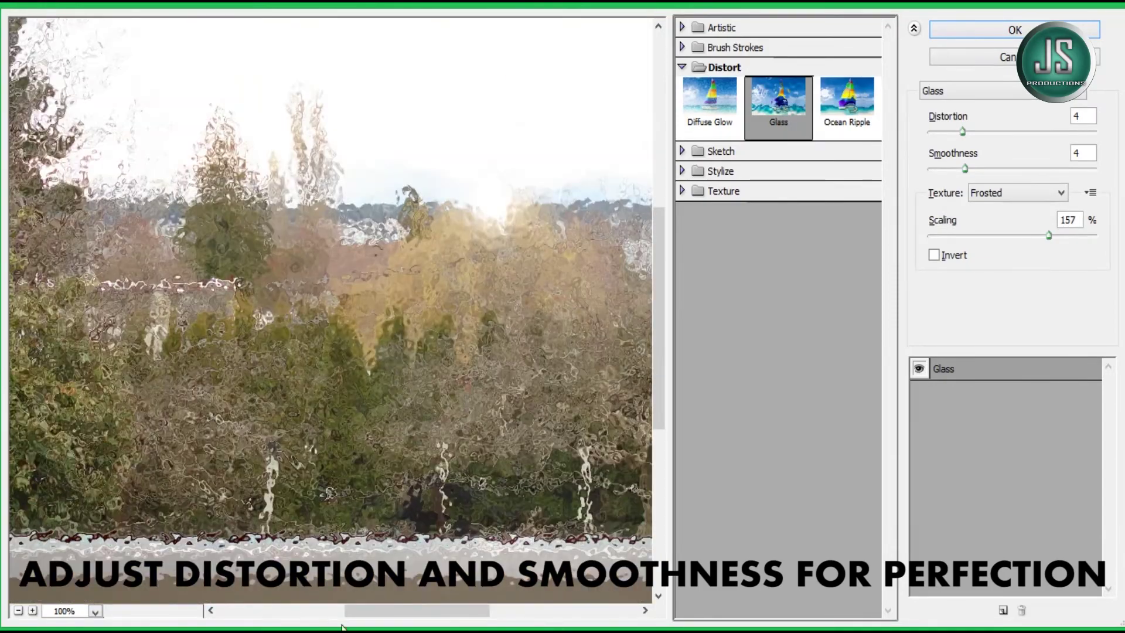
left_click_drag(358, 351, 189, 443)
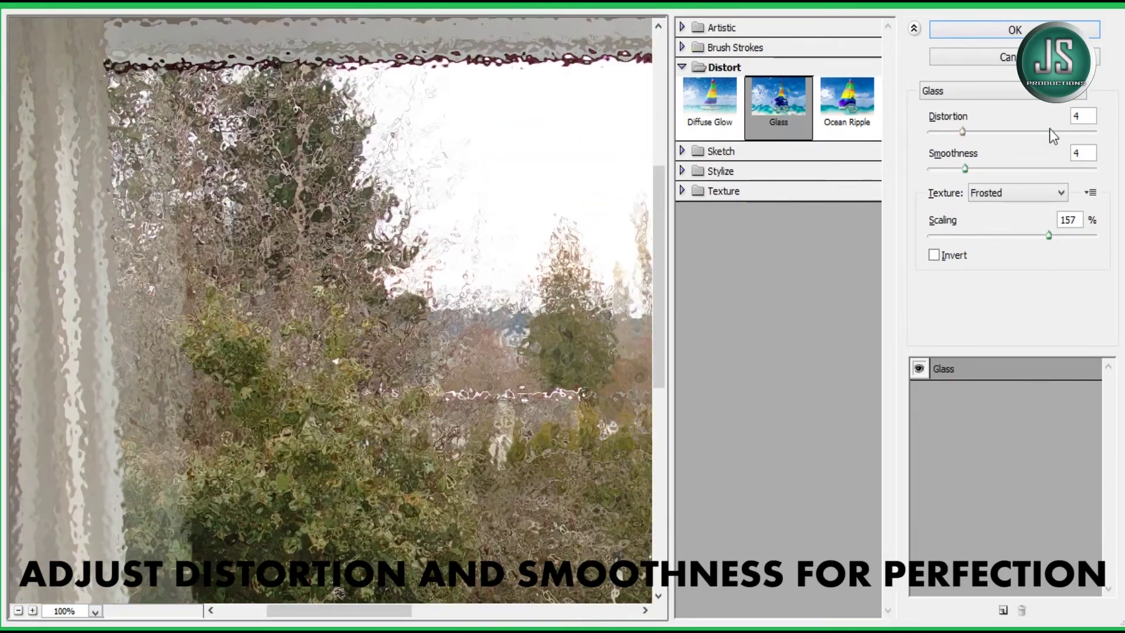
left_click_drag(962, 131, 990, 133)
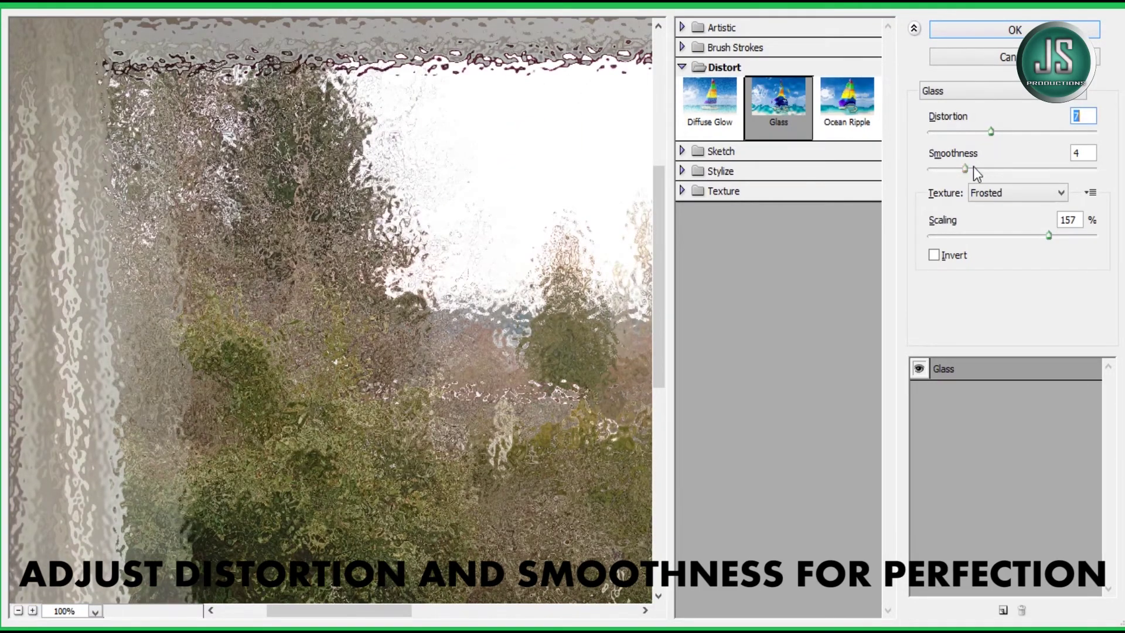
left_click_drag(966, 169, 958, 169)
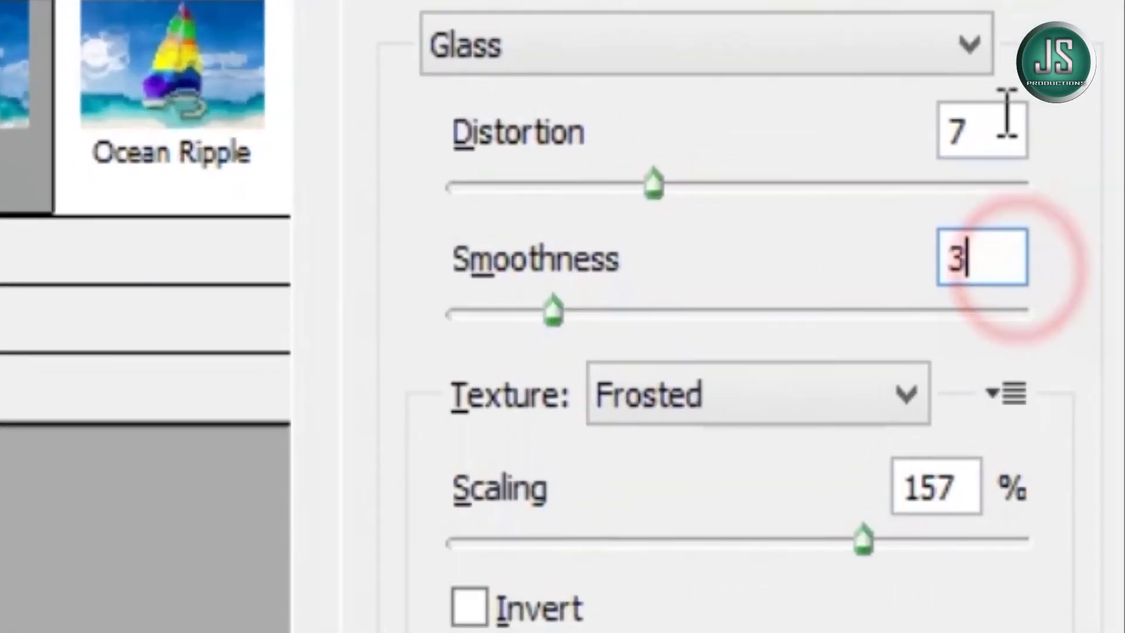
double_click(1083, 115)
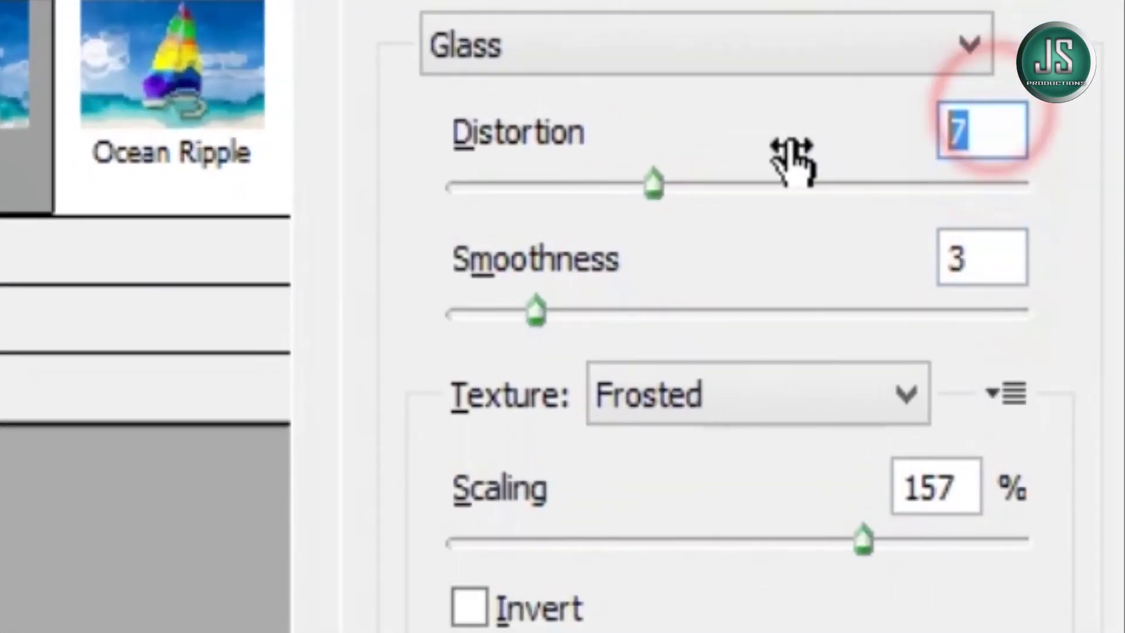
double_click(992, 275)
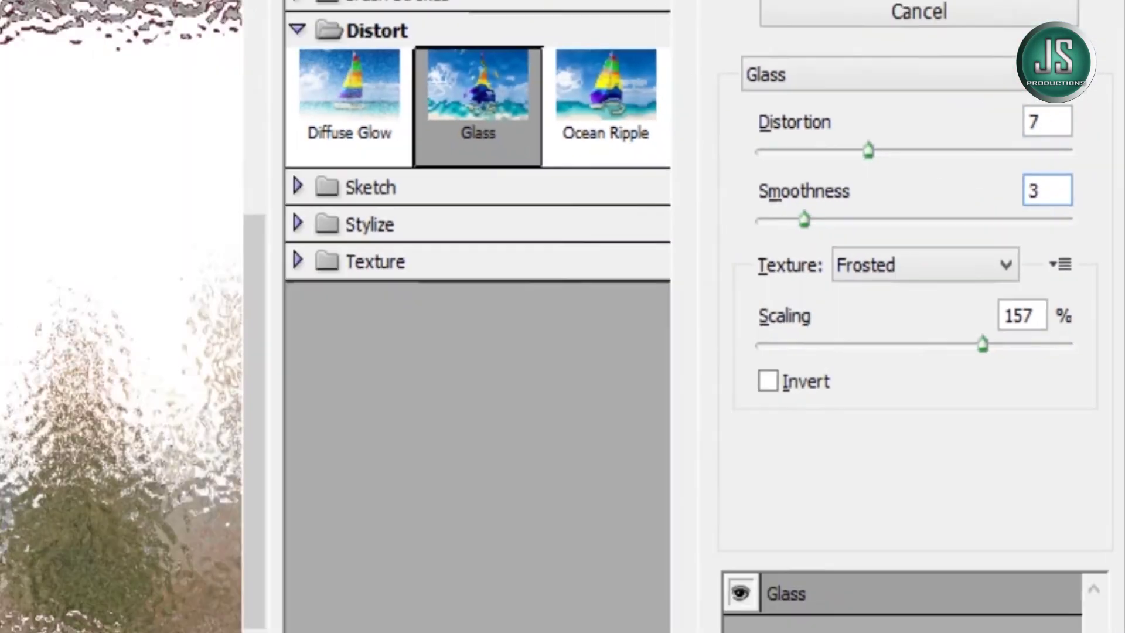
key("Return")
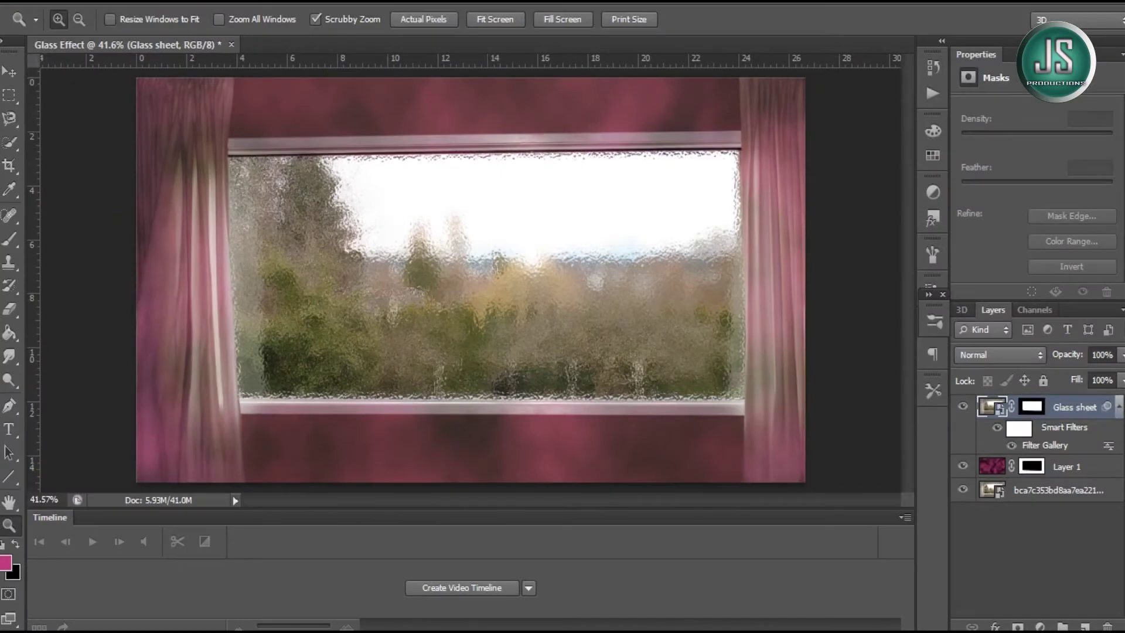
Step: Set the Glass sheet layer's opacity to 75%
left_click(1122, 355)
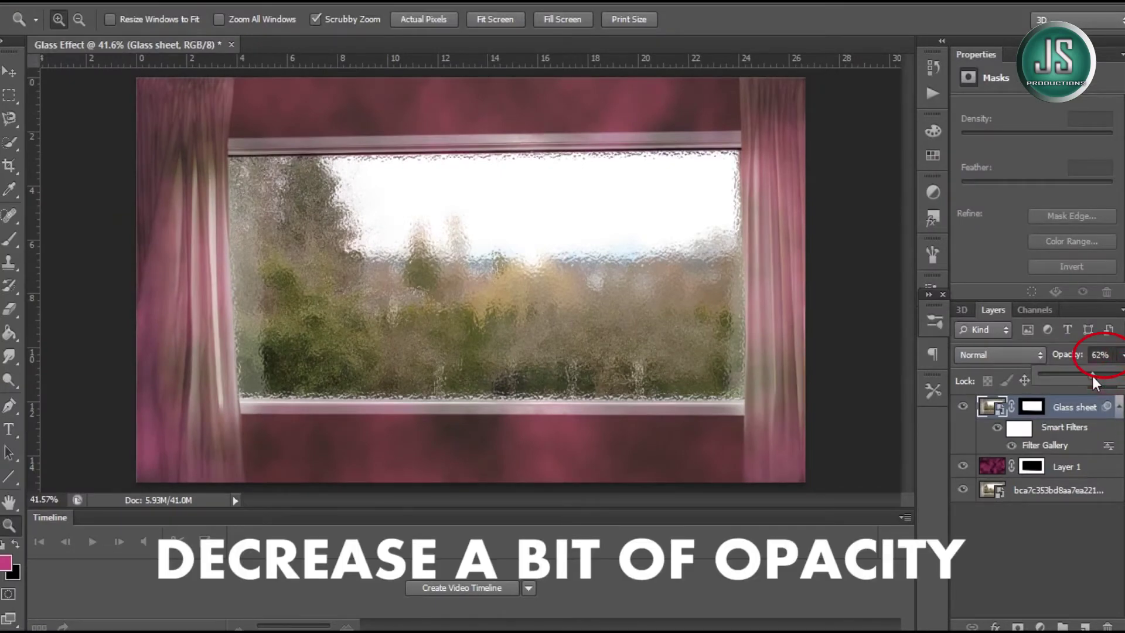
left_click_drag(1077, 372, 1105, 380)
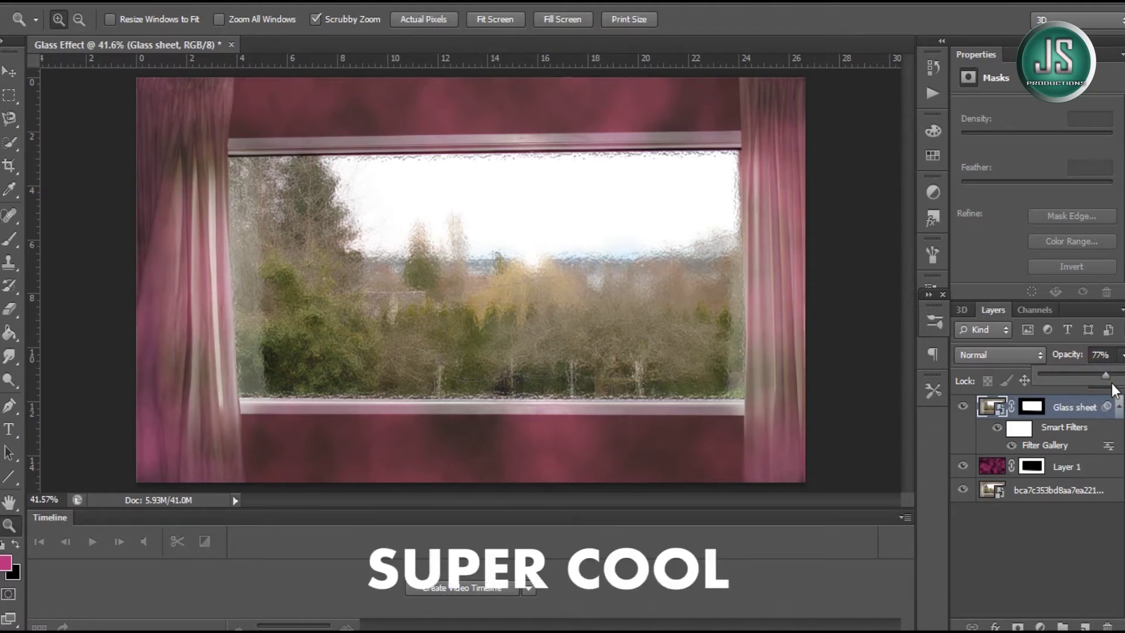
left_click(1104, 363)
type("5")
key("Return")
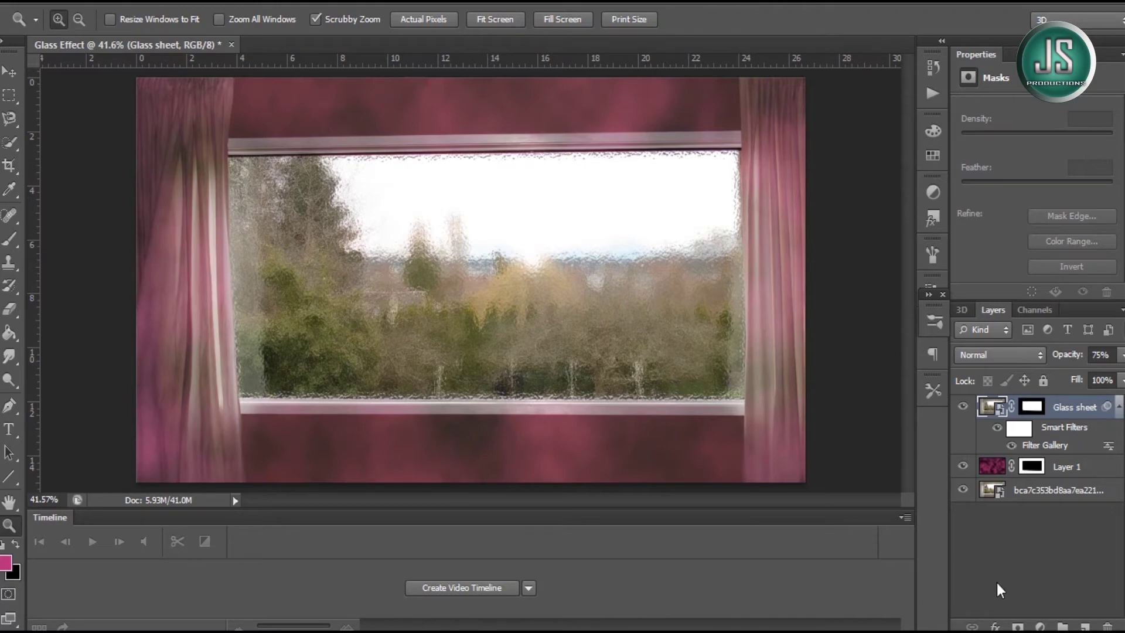
Step: Deselect Glass sheet with the Move tool and add a new blank Layer 2
left_click(7, 72)
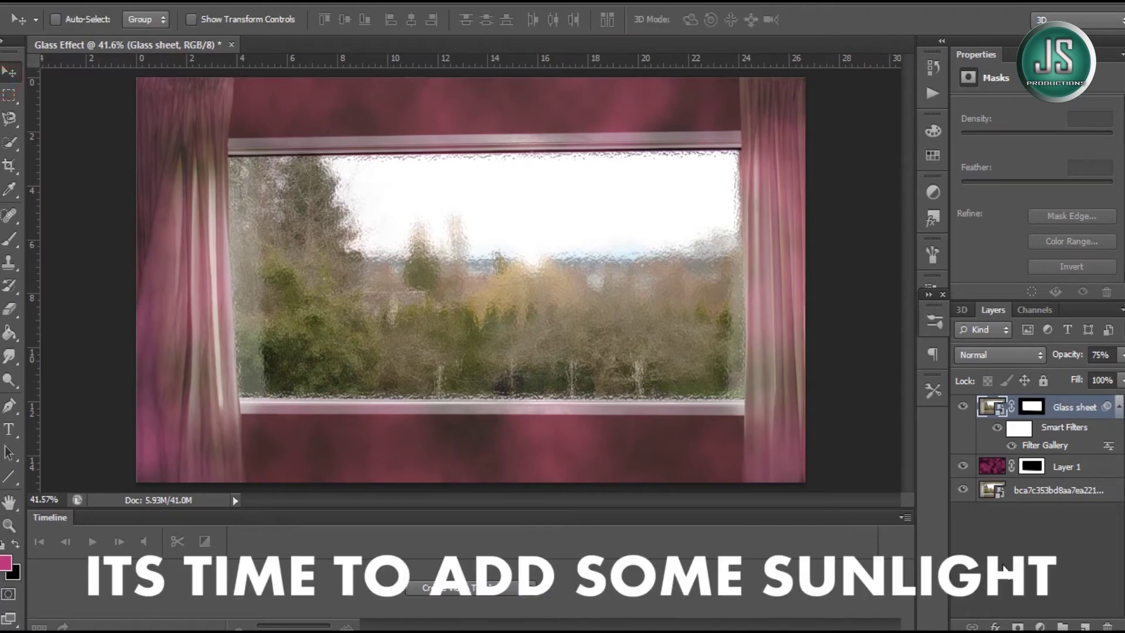
left_click(1013, 545)
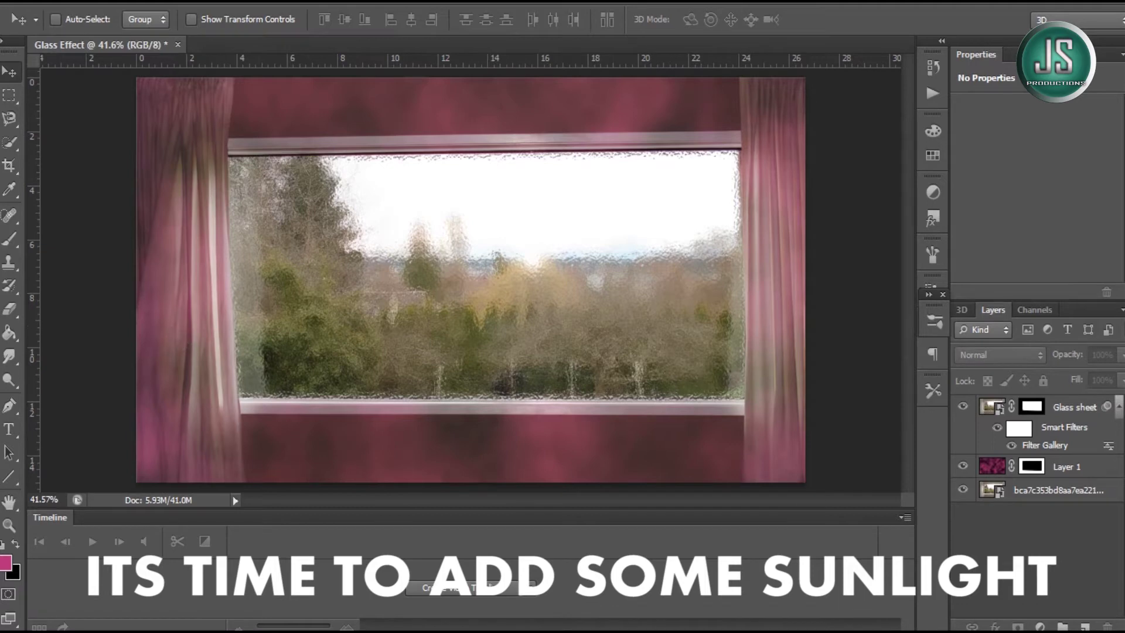
left_click(1085, 626)
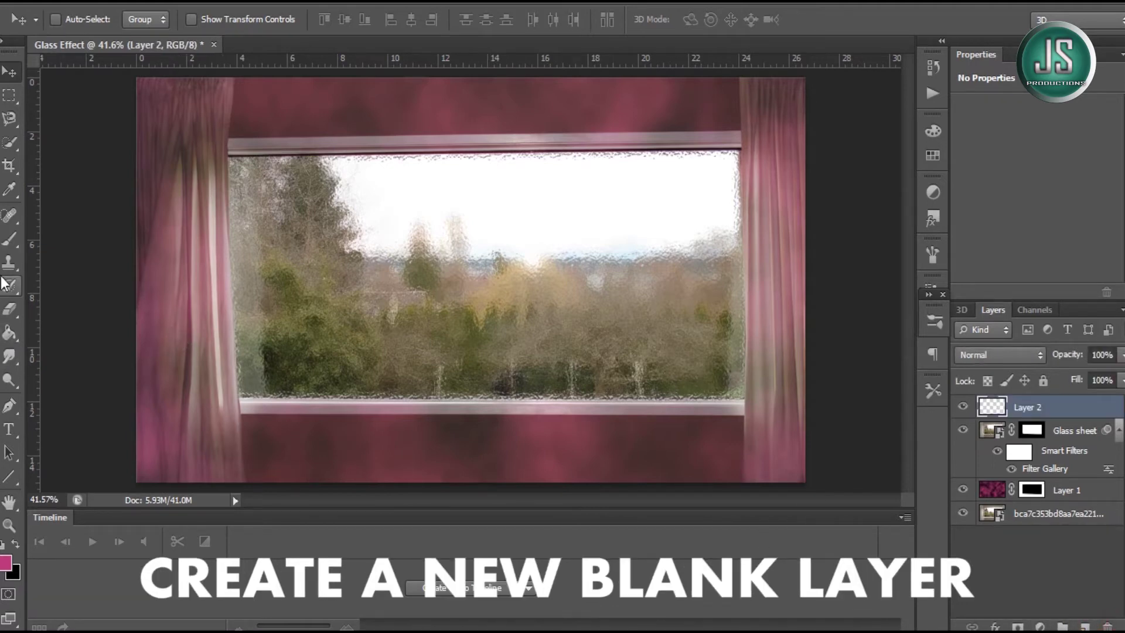
Step: Draw a first pen path around the window, then cancel its selection and delete it
left_click(9, 406)
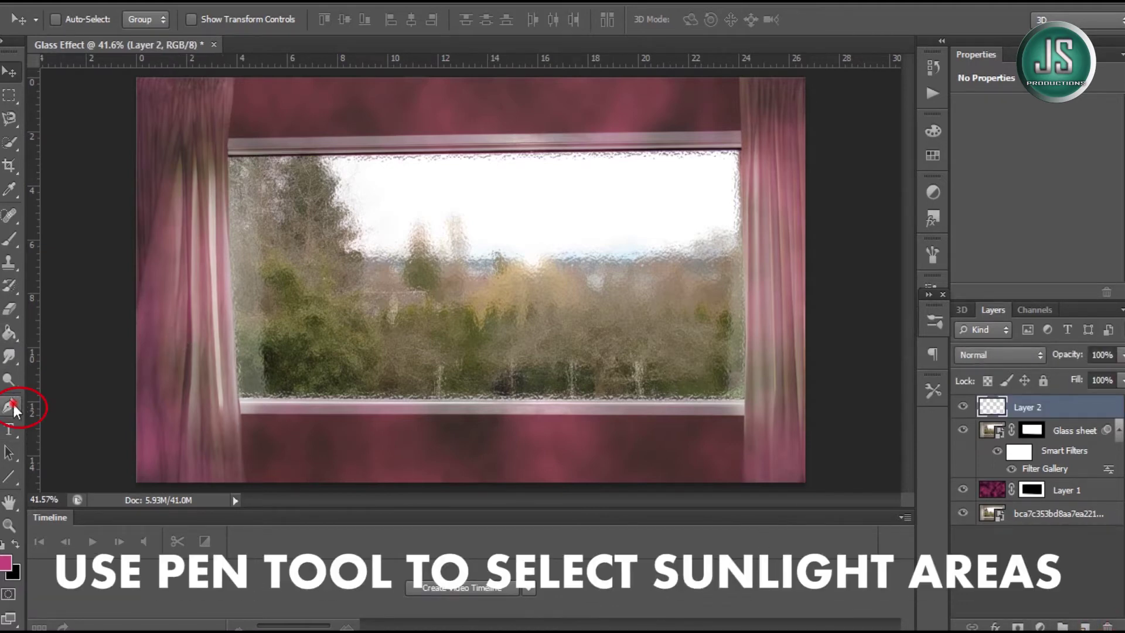
left_click(228, 157)
left_click(739, 152)
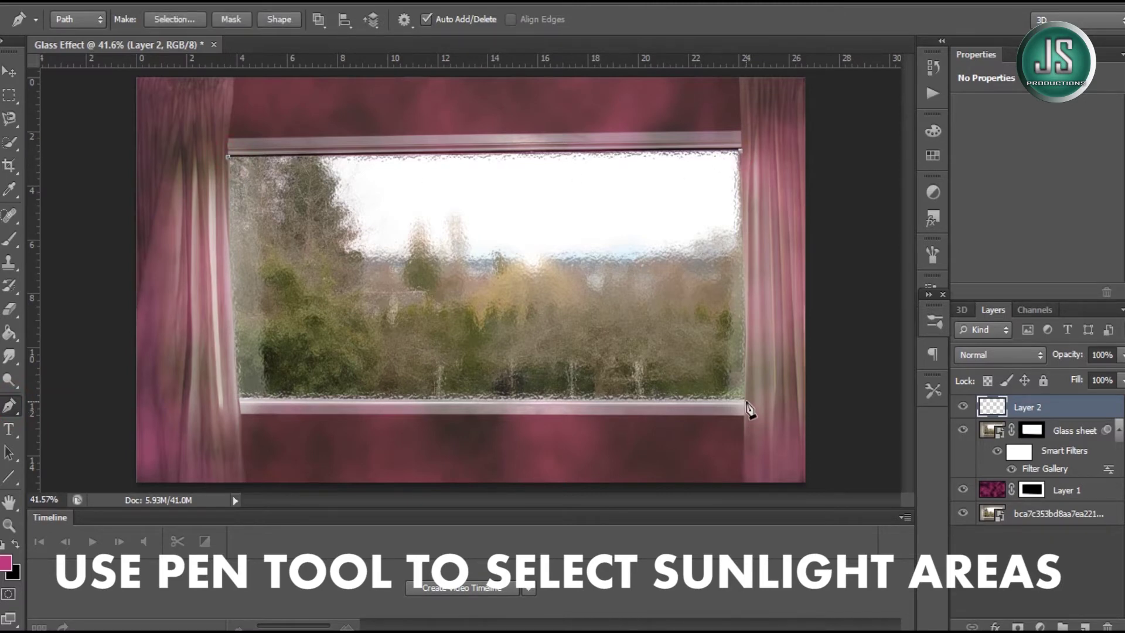
left_click(763, 150)
left_click(771, 400)
left_click(213, 401)
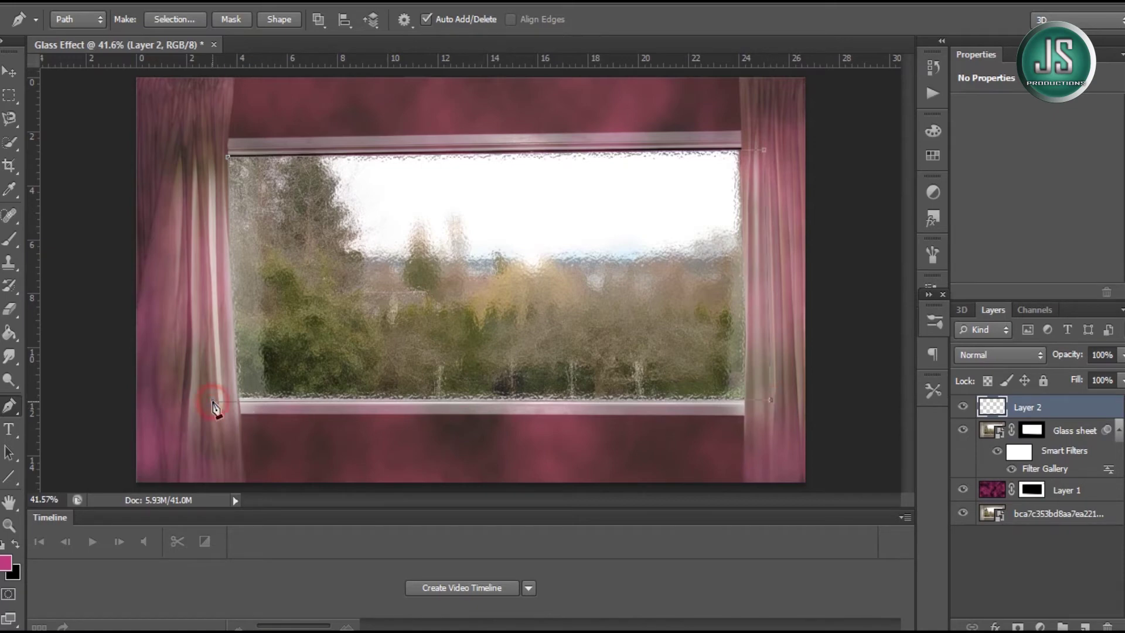
left_click(229, 171)
right_click(368, 199)
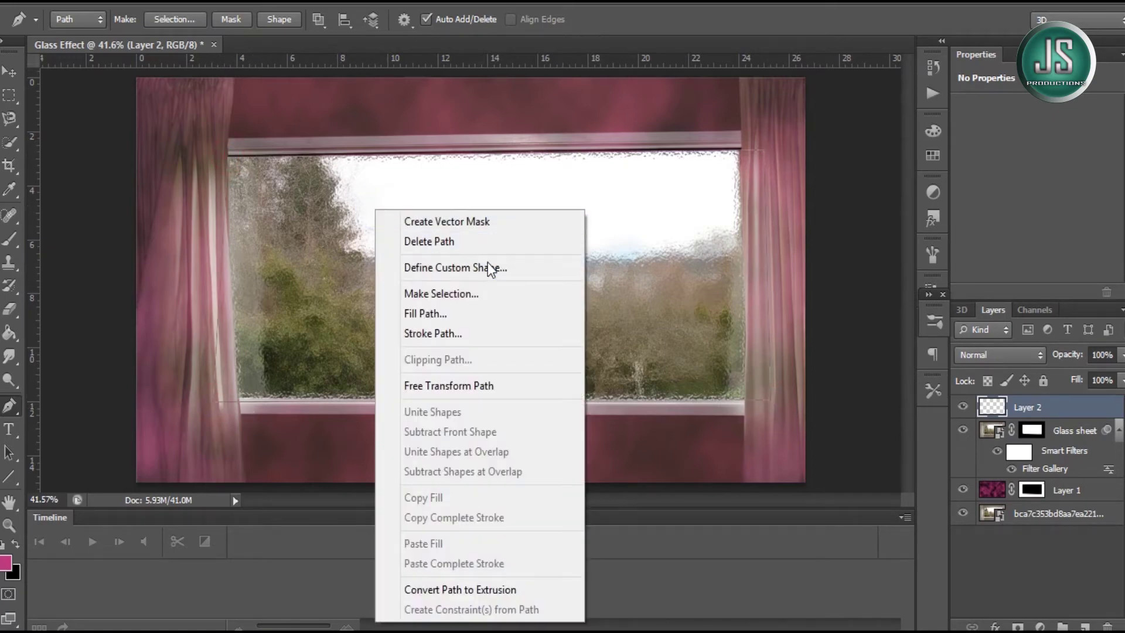
left_click(428, 293)
left_click(651, 196)
right_click(483, 200)
left_click(552, 231)
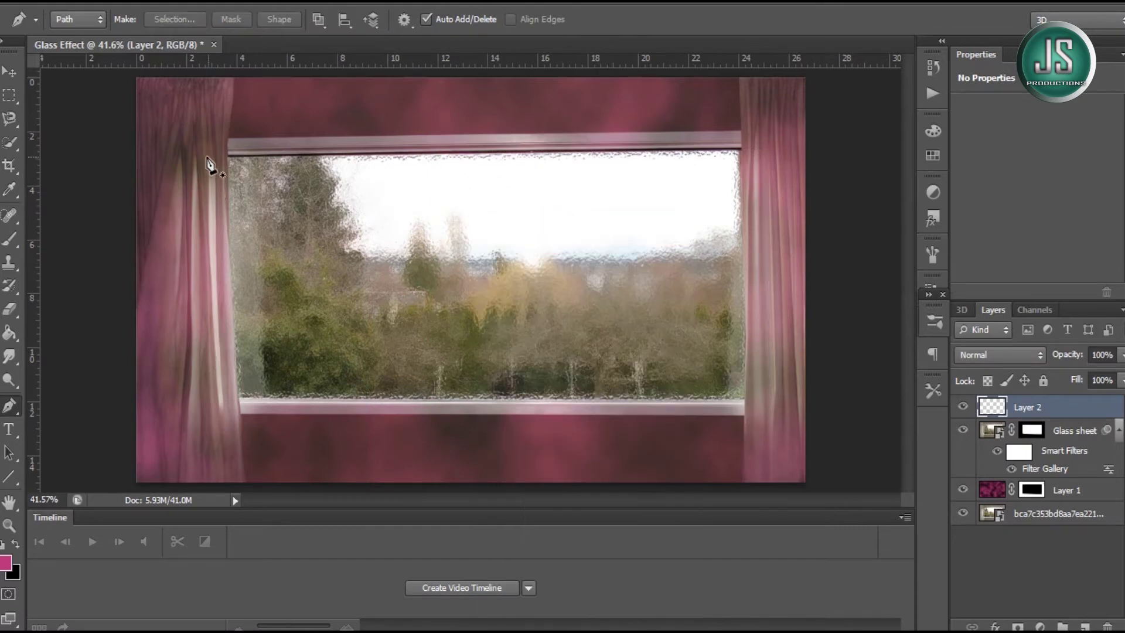
Step: Draw a new closed path from the left curtain top to the window and canvas bottom-left
left_click(202, 157)
left_click(758, 148)
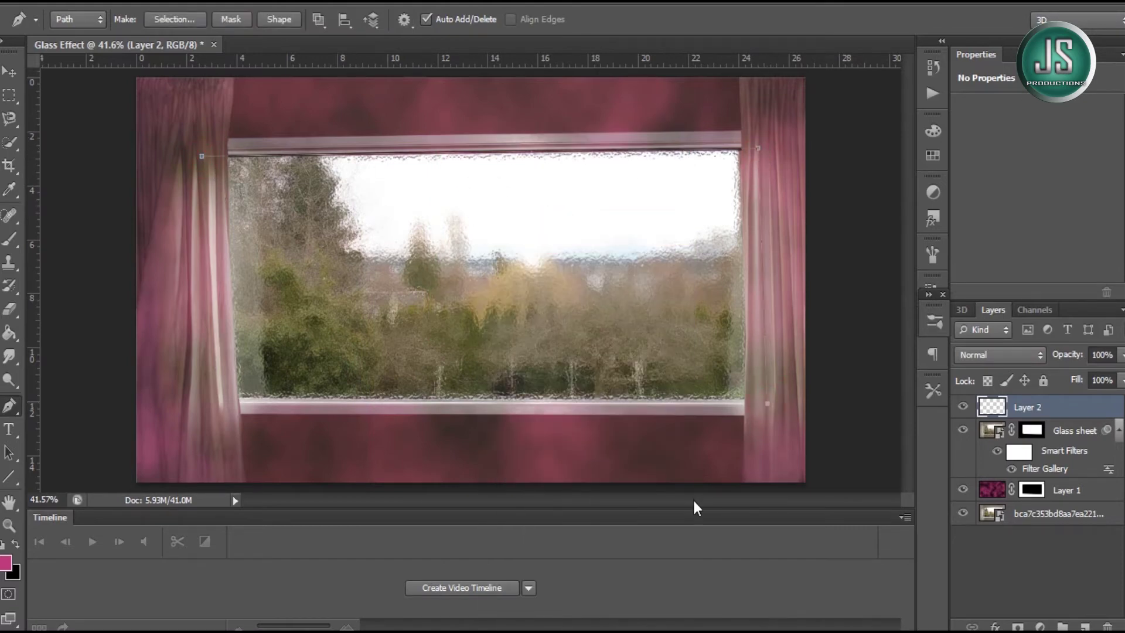
left_click(136, 484)
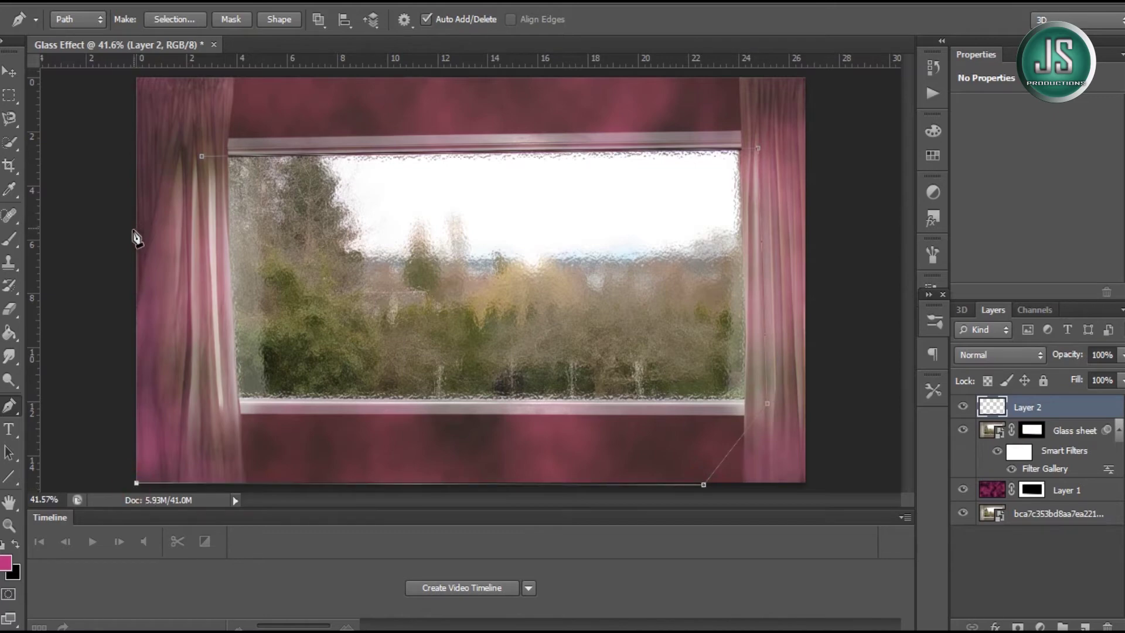
left_click(137, 223)
left_click(202, 156)
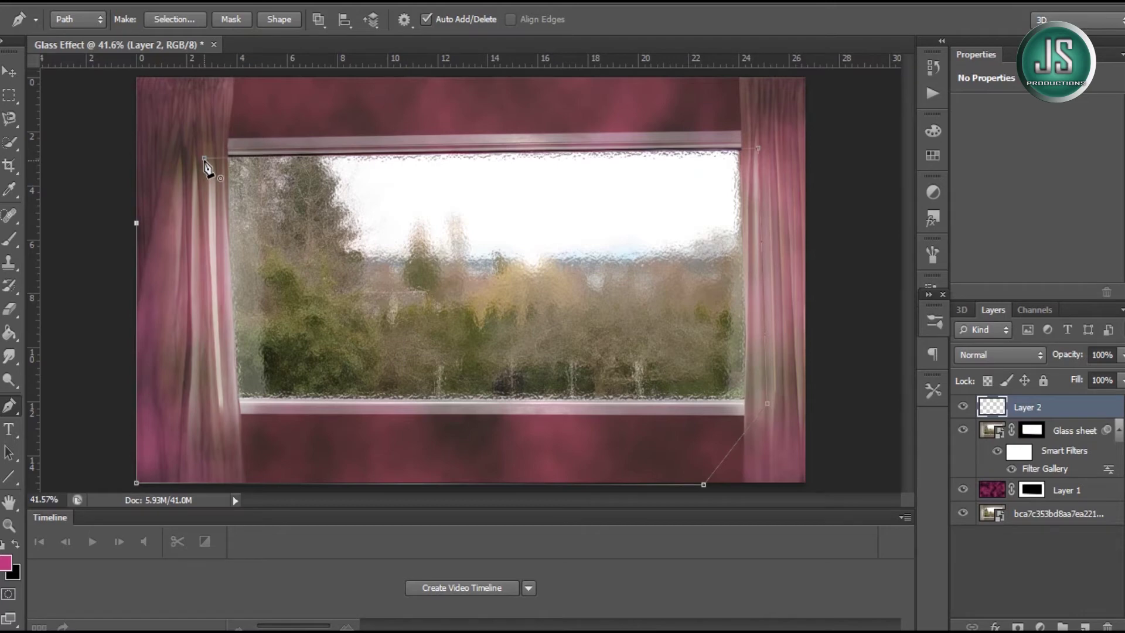
right_click(542, 202)
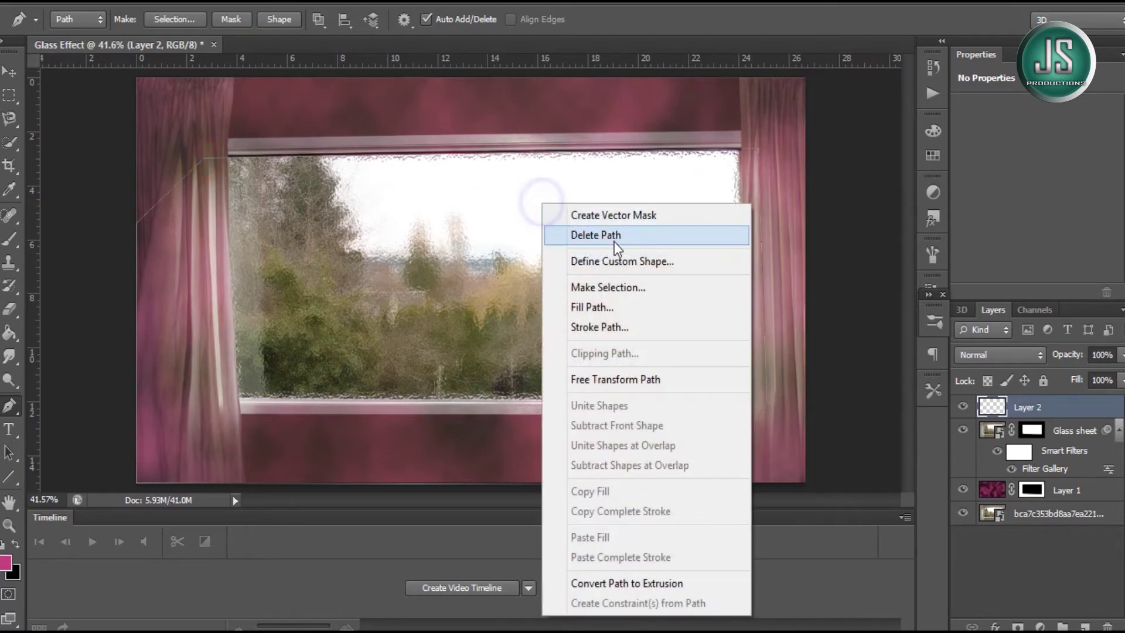
Step: Make a selection from the path with a 10-pixel feather radius
left_click(636, 287)
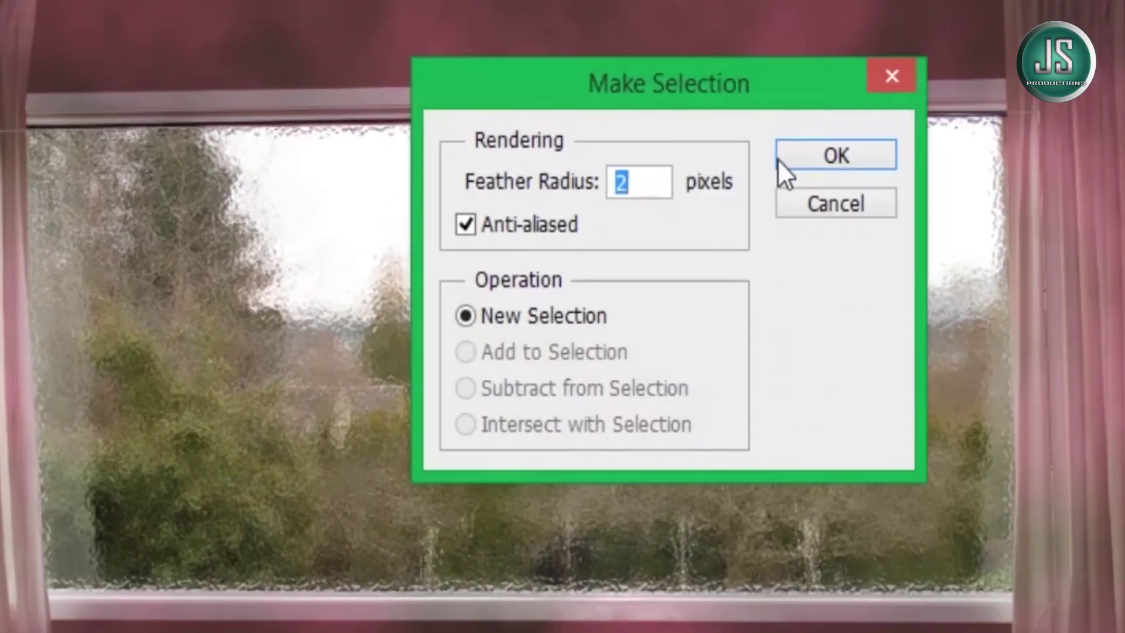
type("10")
left_click(832, 155)
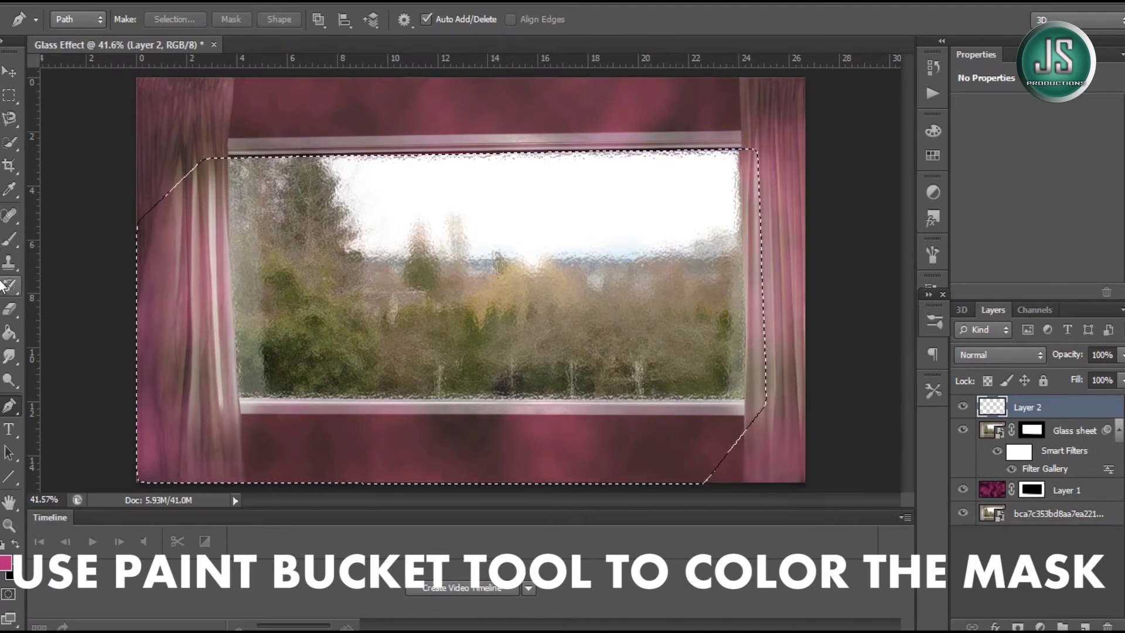
left_click(10, 335)
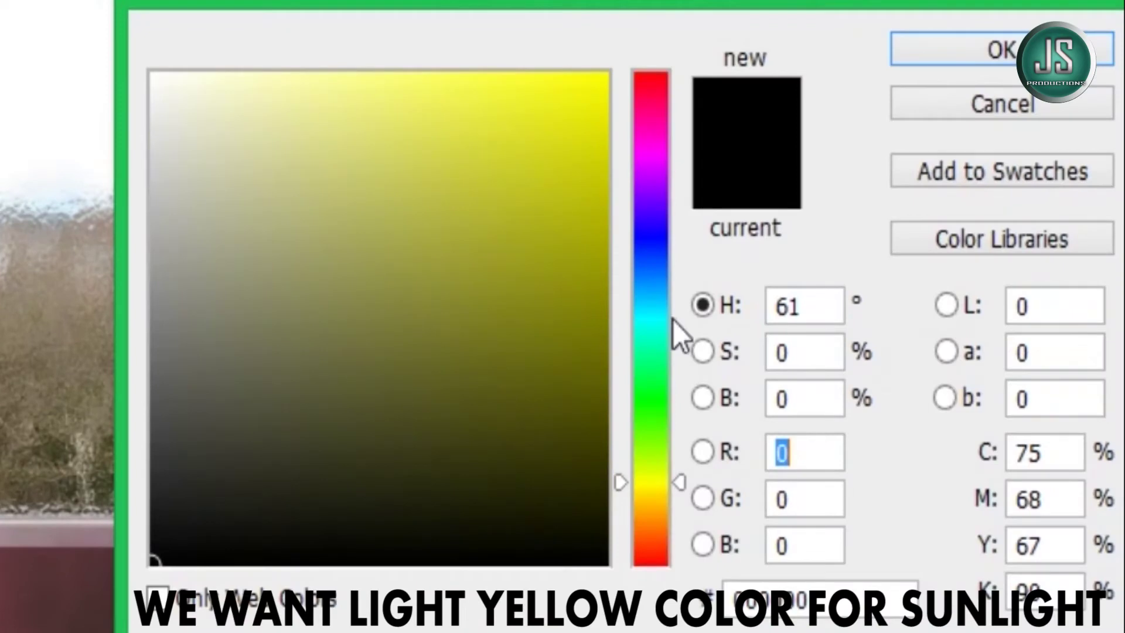
Step: Pick light yellow #fbfd60 in the Color Picker
left_click_drag(377, 175, 434, 77)
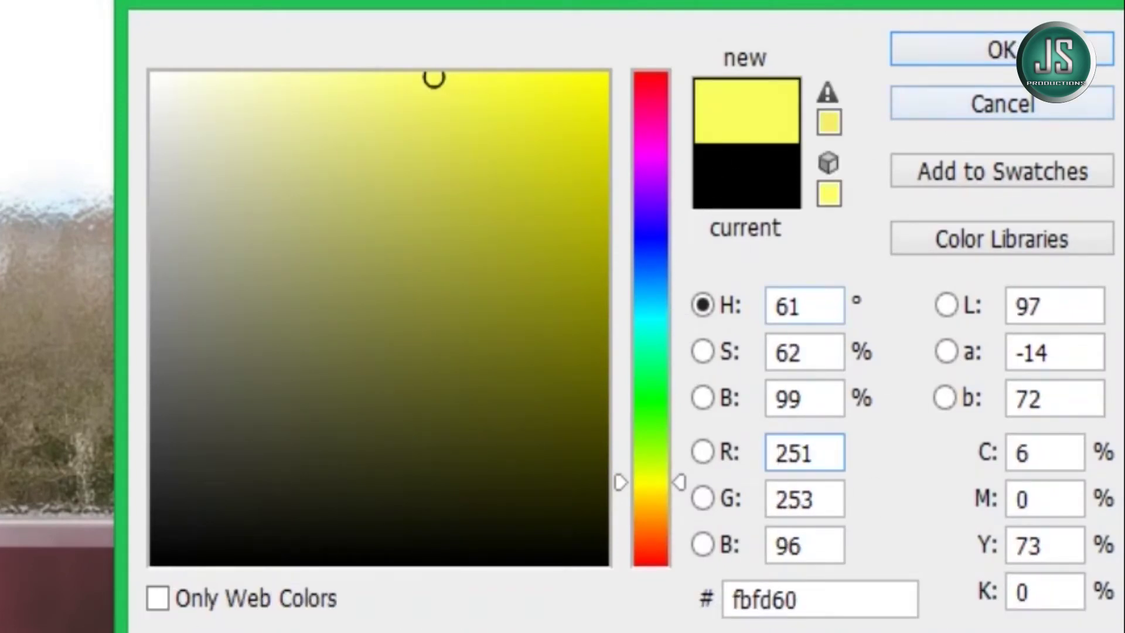
left_click(820, 594)
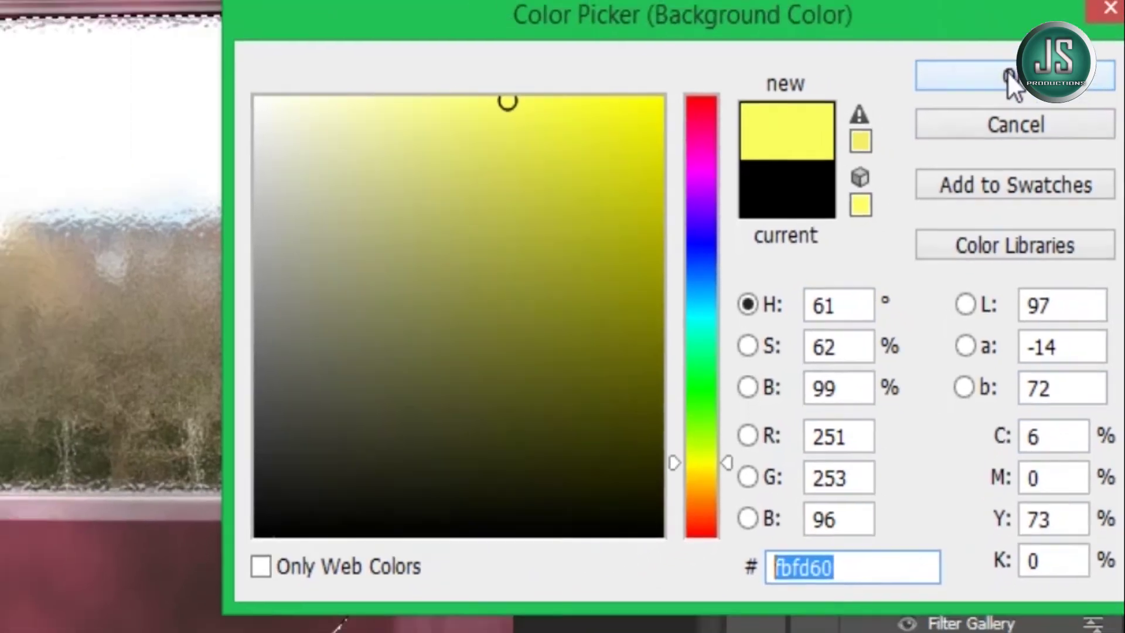
left_click(1002, 44)
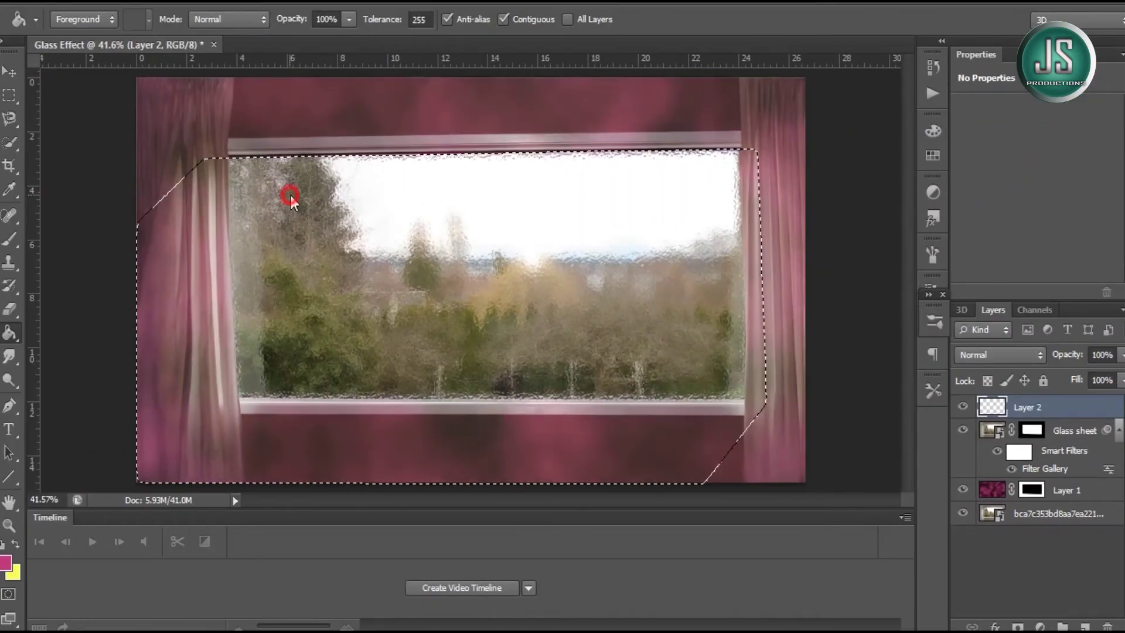
Step: Fill the selection on Layer 2 with light yellow, undoing an initial pink fill
left_click(290, 198)
key("ctrl+z")
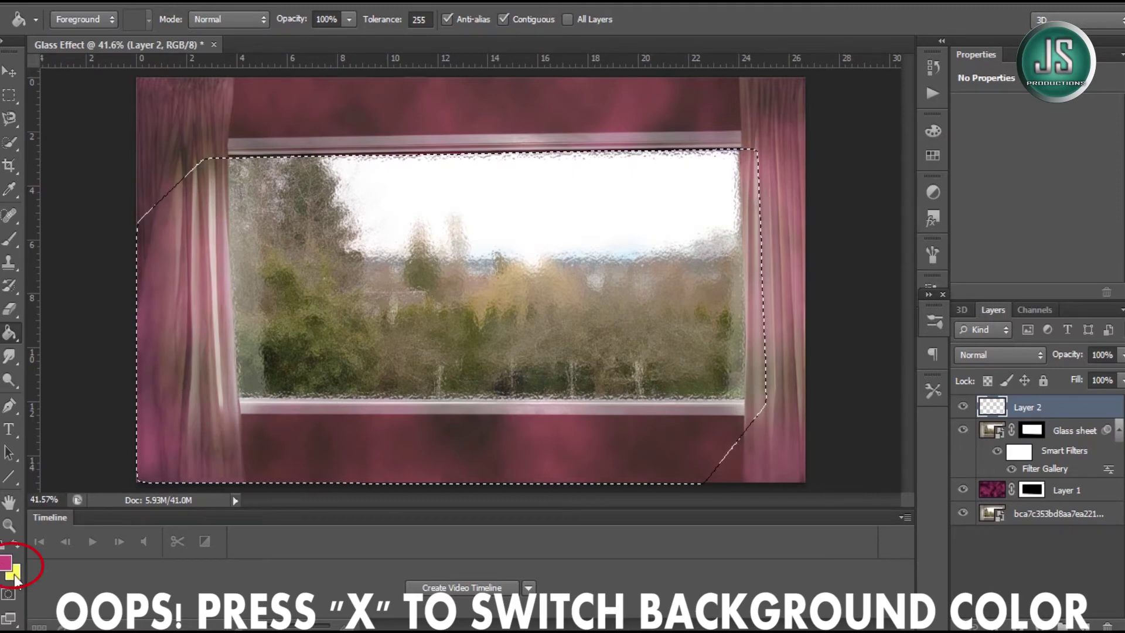
left_click(382, 241)
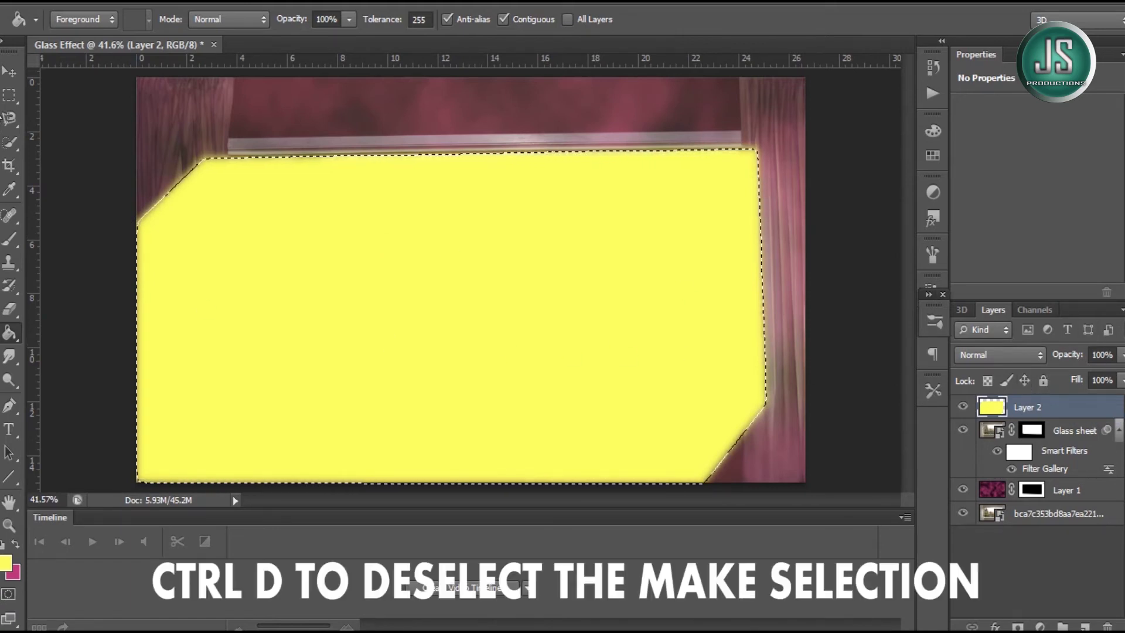
Step: Deselect the feathered selection via the canvas context menu
left_click(9, 71)
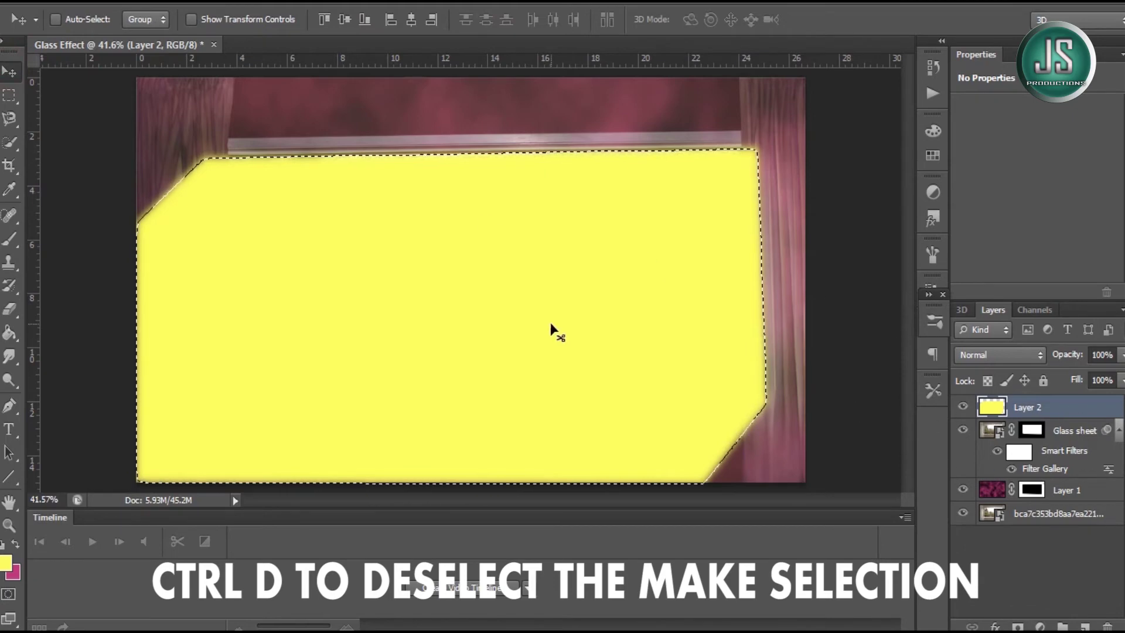
left_click(9, 142)
left_click(444, 246)
right_click(444, 246)
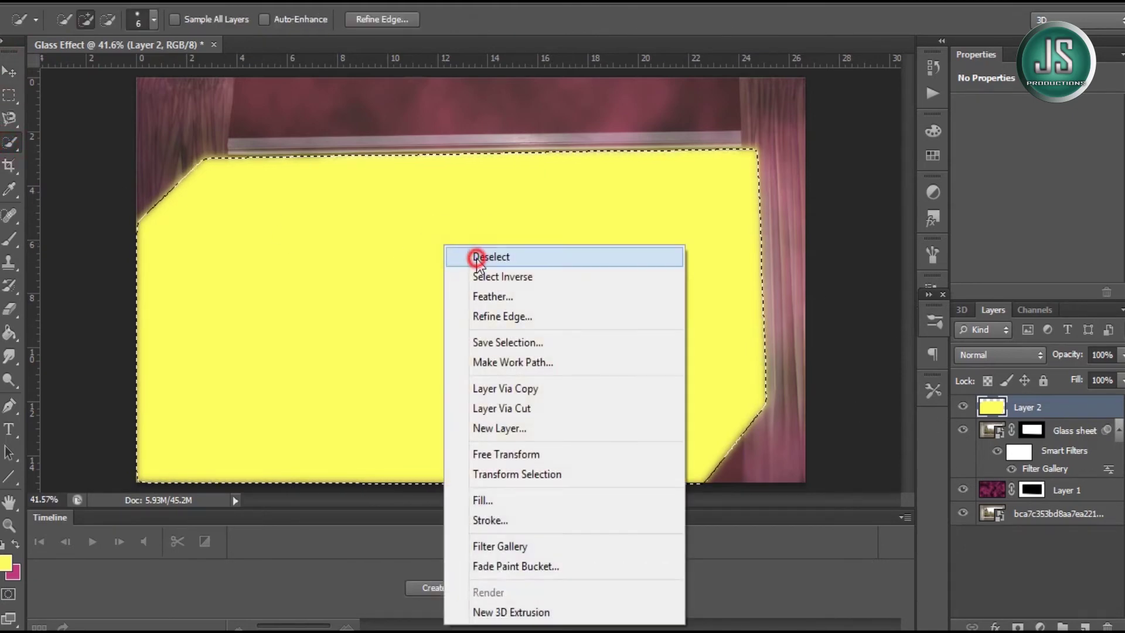
left_click(476, 257)
left_click(10, 75)
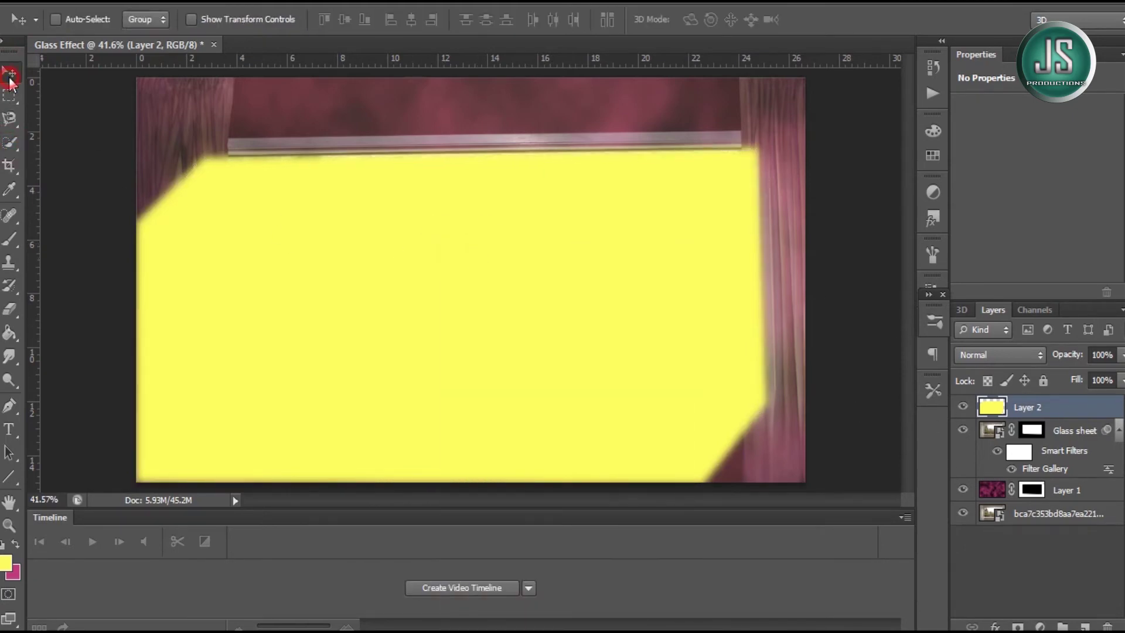
Step: Set Layer 2 to Overlay blend mode at 31% opacity
left_click(1021, 357)
left_click(969, 199)
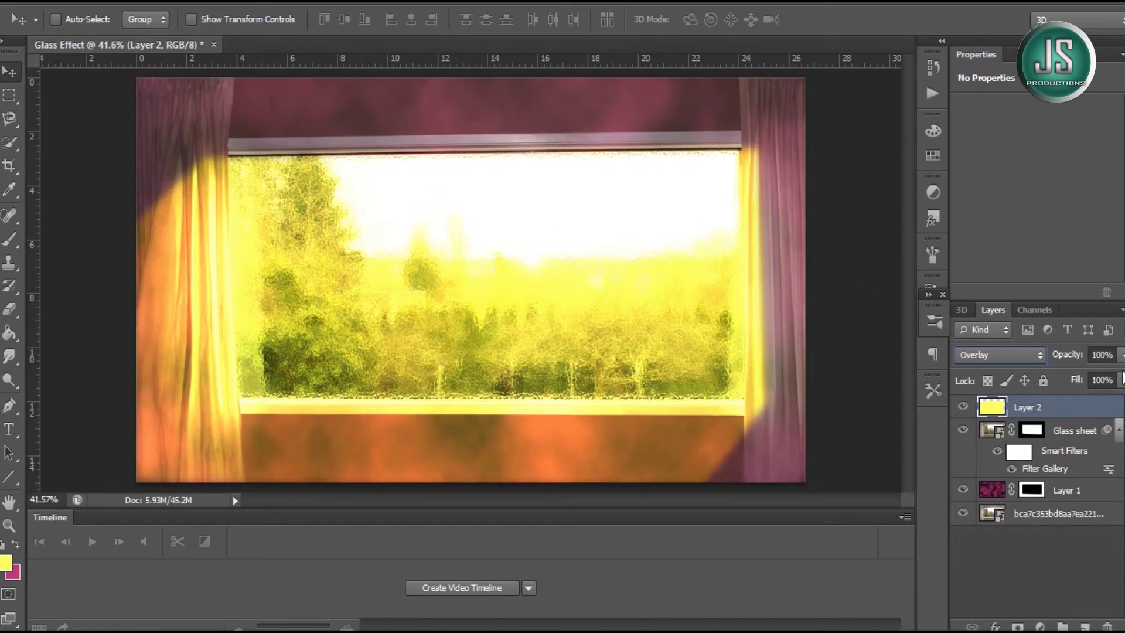
left_click(1122, 361)
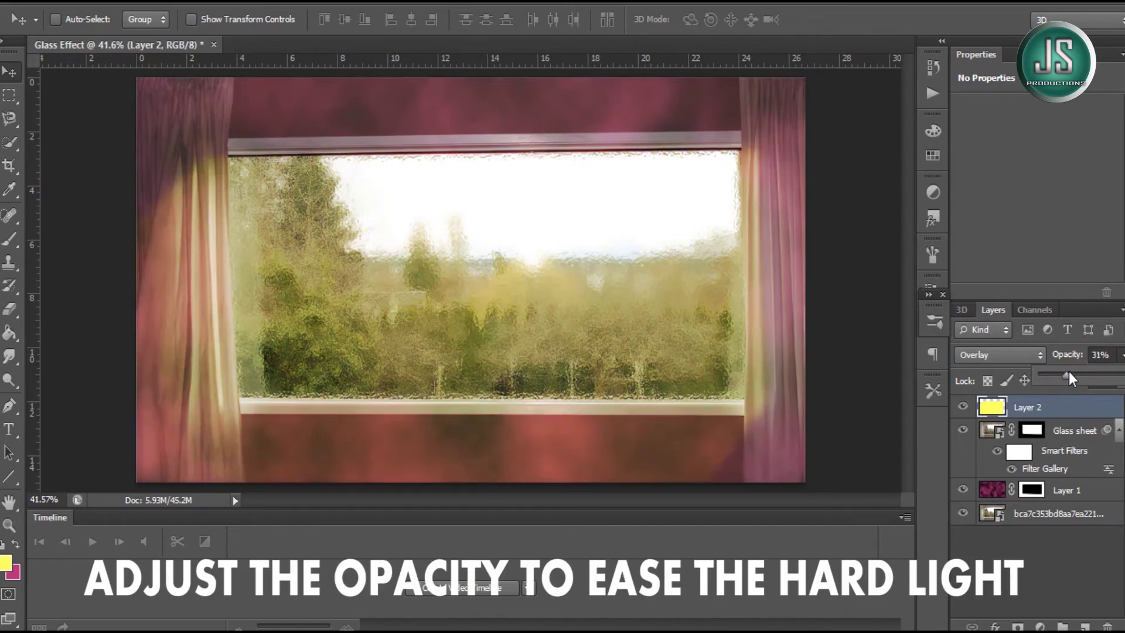
left_click(1067, 570)
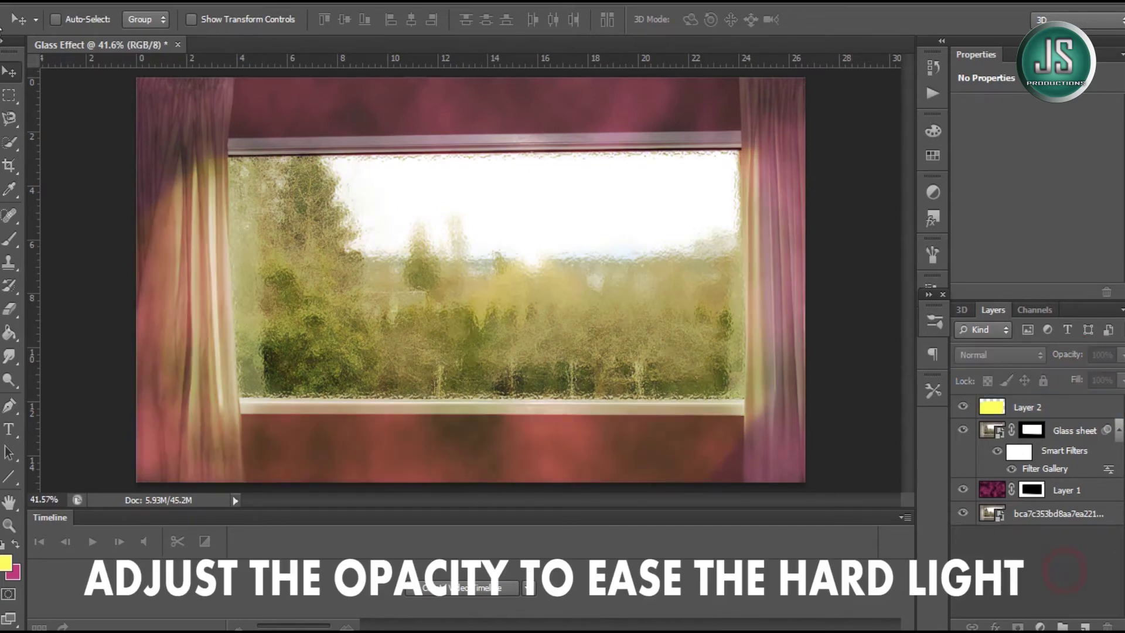
left_click(10, 309)
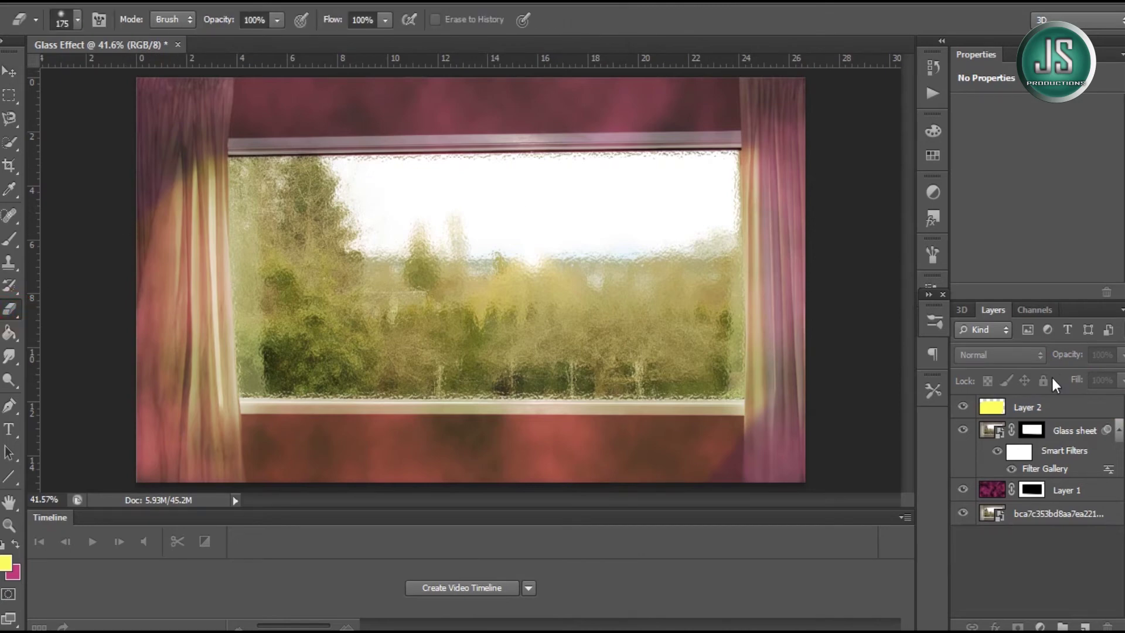
Step: Reactivate Layer 2 and set the Eraser to a 175 px soft round brush
left_click(1056, 410)
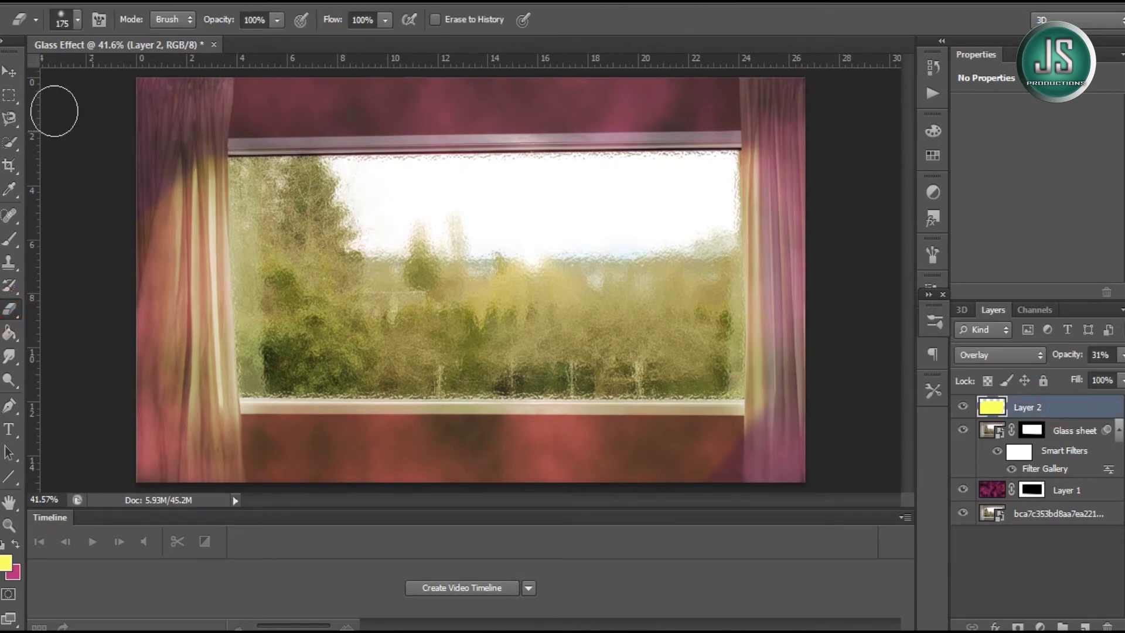
left_click(77, 21)
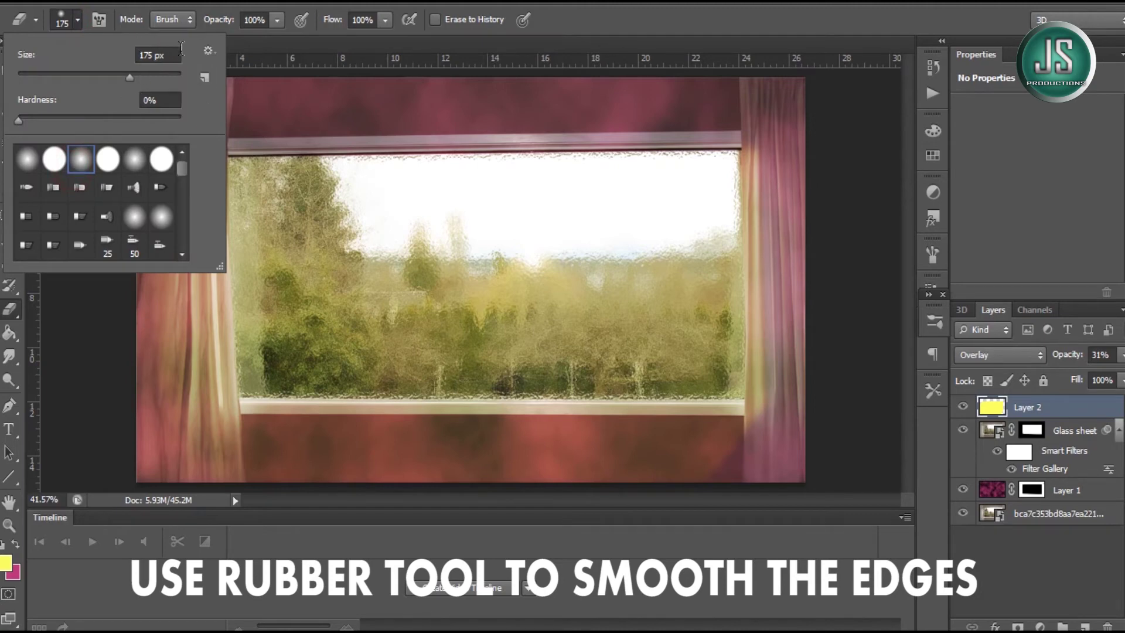
left_click(165, 56)
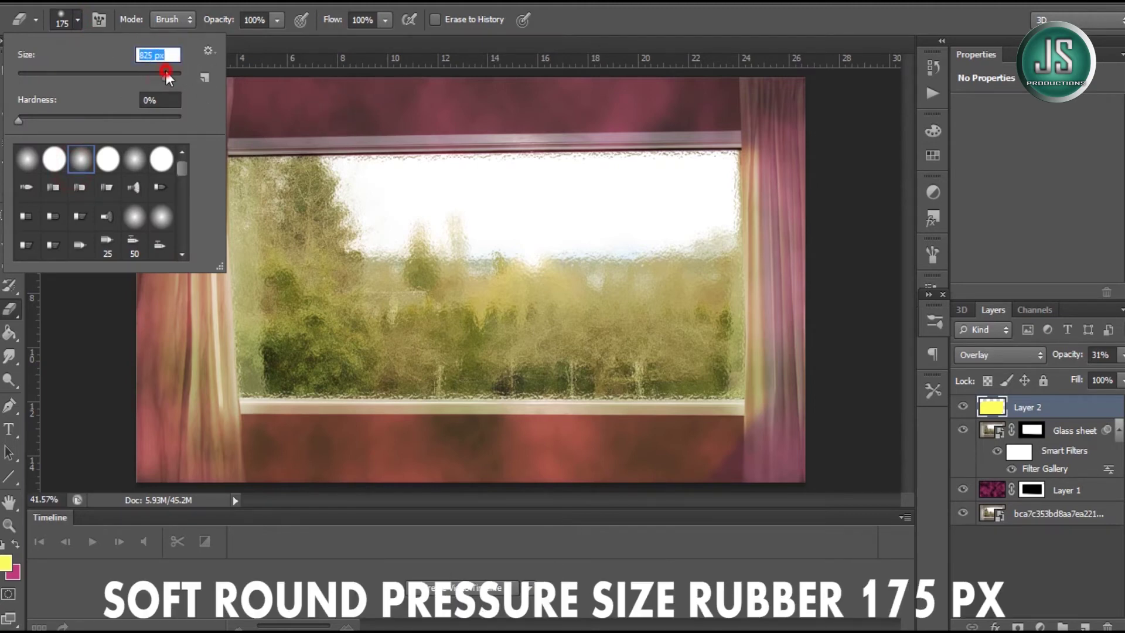
left_click(155, 54)
type("175")
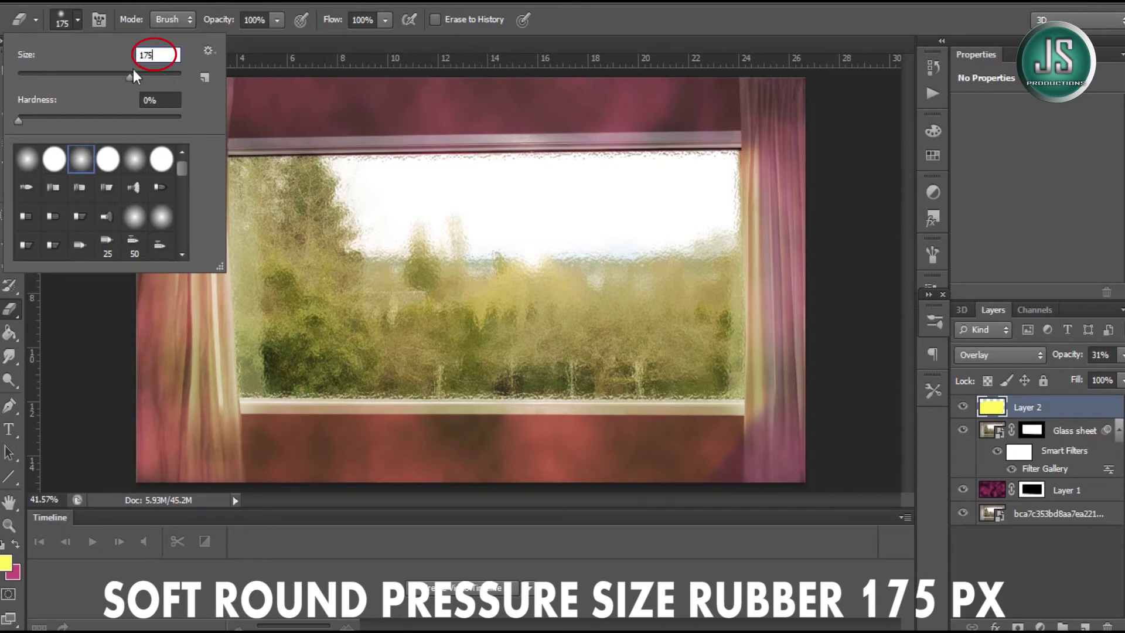
key("Return")
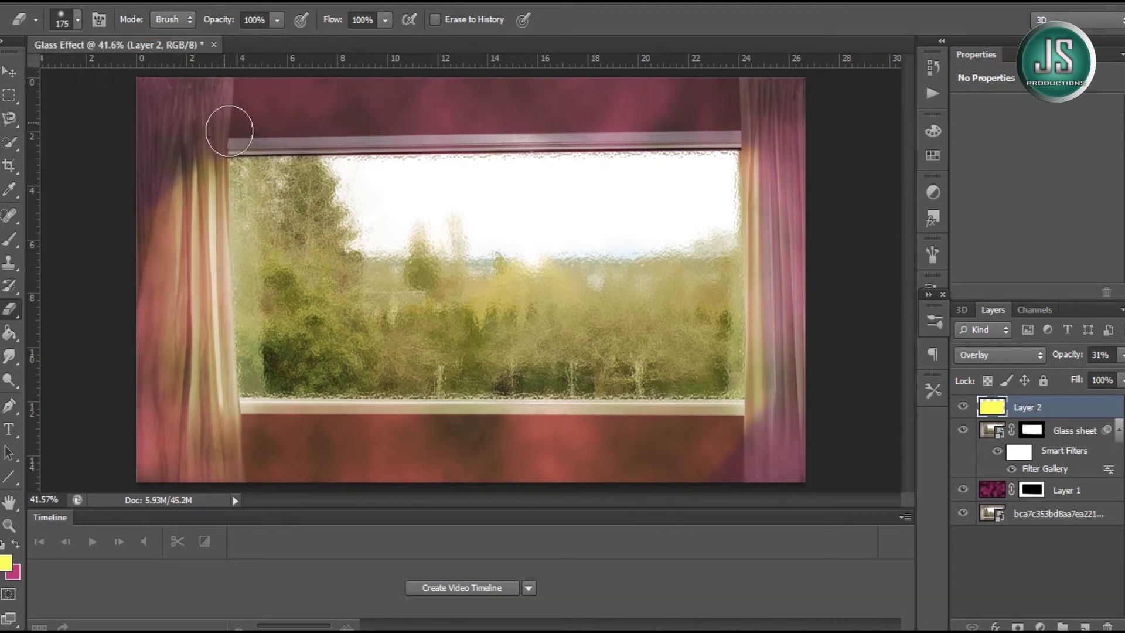
Step: Erase the yellow glow from the left and right curtains, then adjust eraser opacity
mouse_move(230, 126)
left_mouse_down()
mouse_move(166, 196)
mouse_move(157, 246)
left_mouse_up()
left_click_drag(769, 153, 771, 422)
key("ctrl+z")
mouse_move(769, 161)
left_mouse_down()
mouse_move(779, 365)
mouse_move(781, 271)
left_mouse_up()
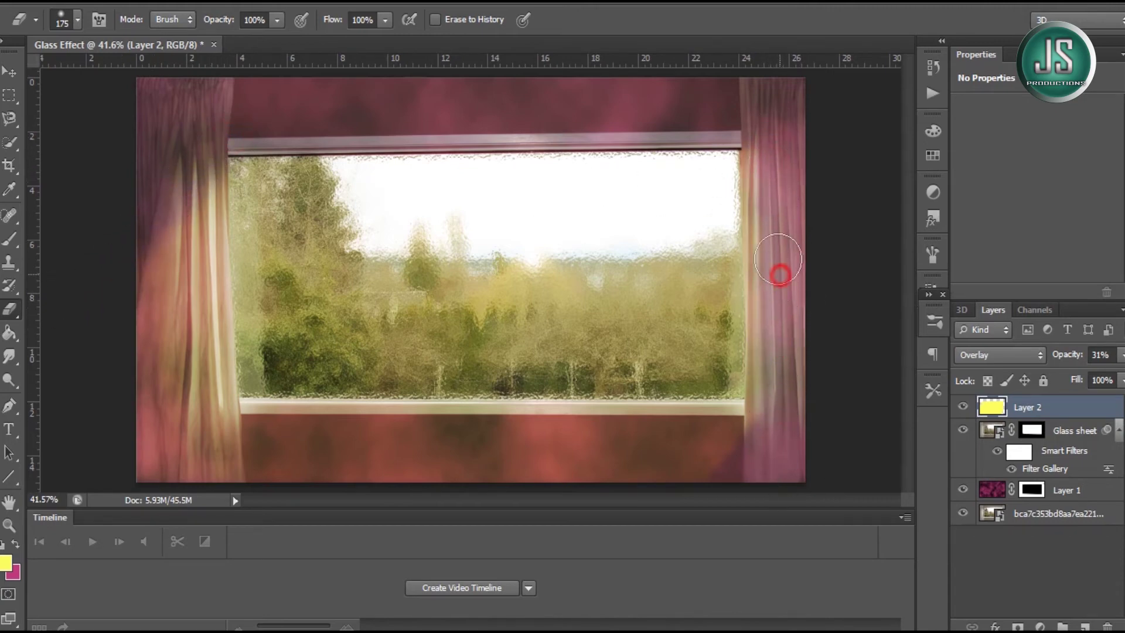
left_click_drag(153, 261, 183, 204)
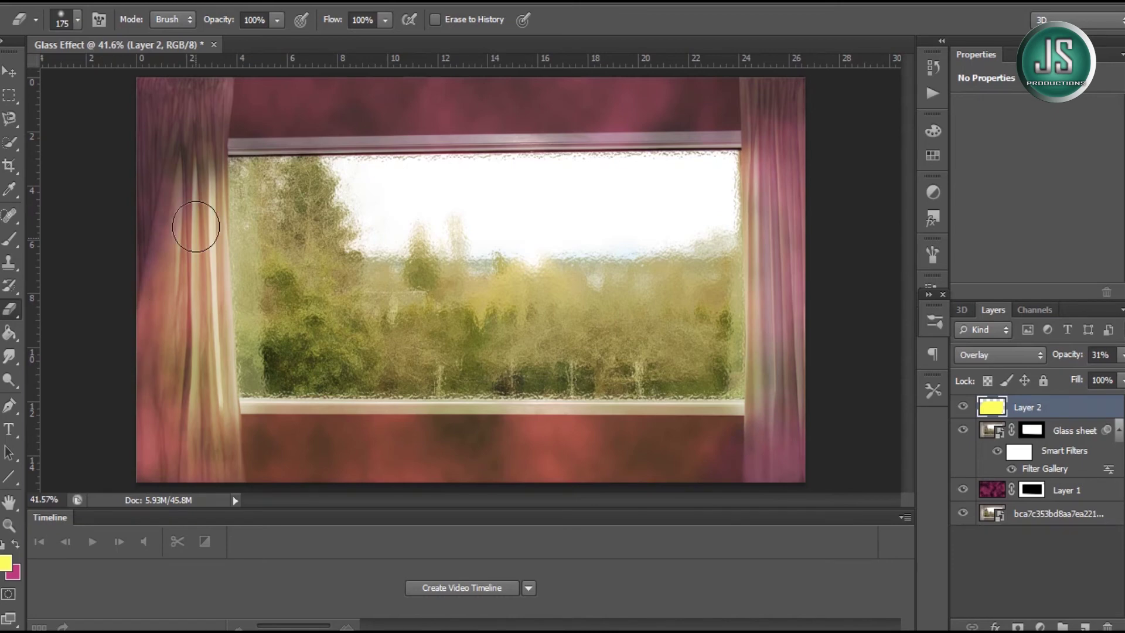
left_click_drag(138, 289, 171, 268)
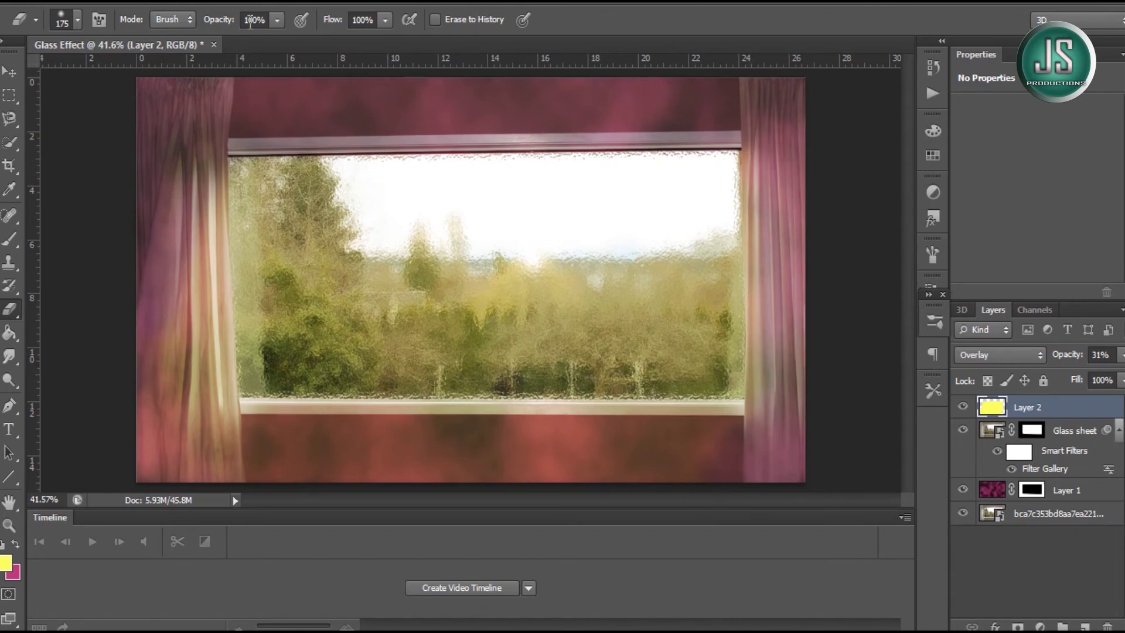
left_click_drag(276, 19, 250, 40)
left_click(277, 21)
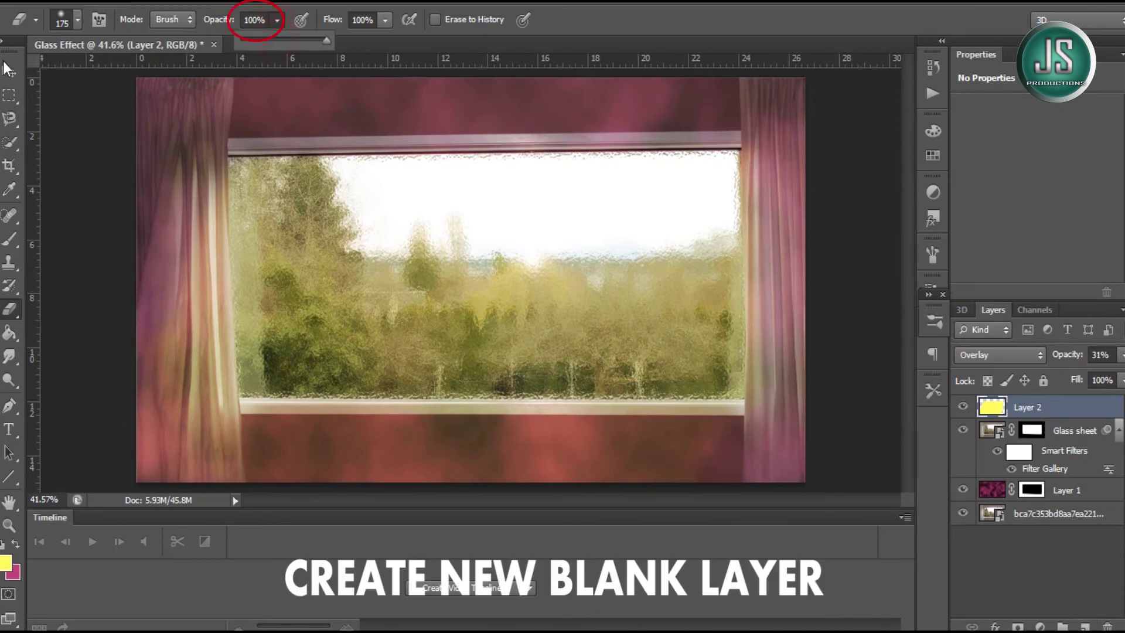
Step: Add Layer 3 and stamp all visible layers into it after Lens Flare rejects the empty layer
left_click(13, 73)
left_click(1078, 626)
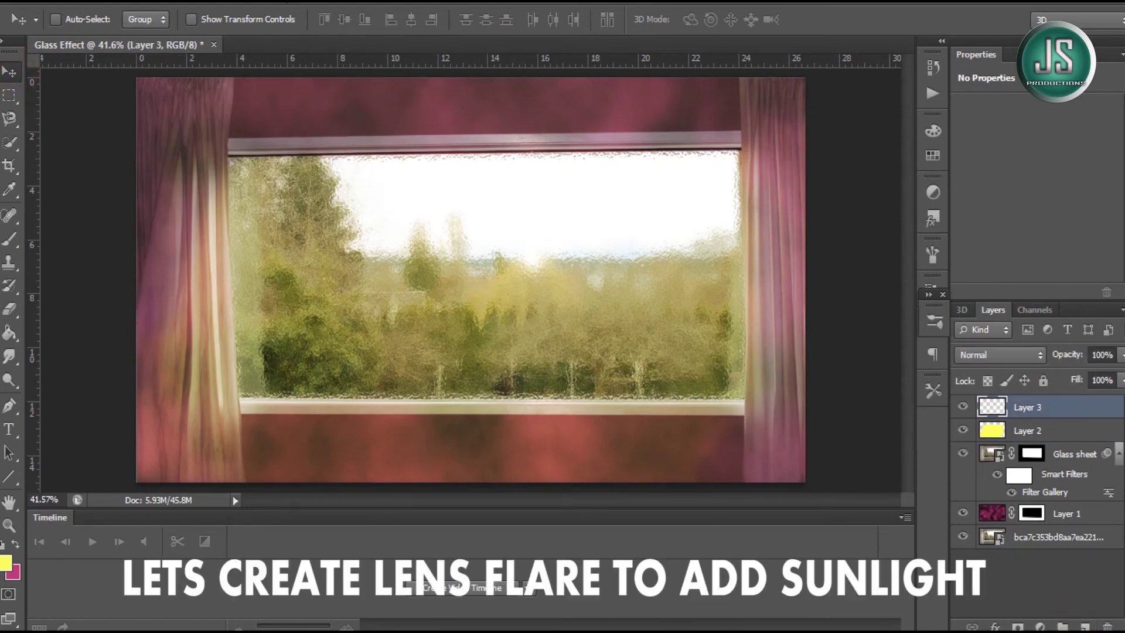
left_click(252, 3)
mouse_move(275, 242)
left_click(527, 294)
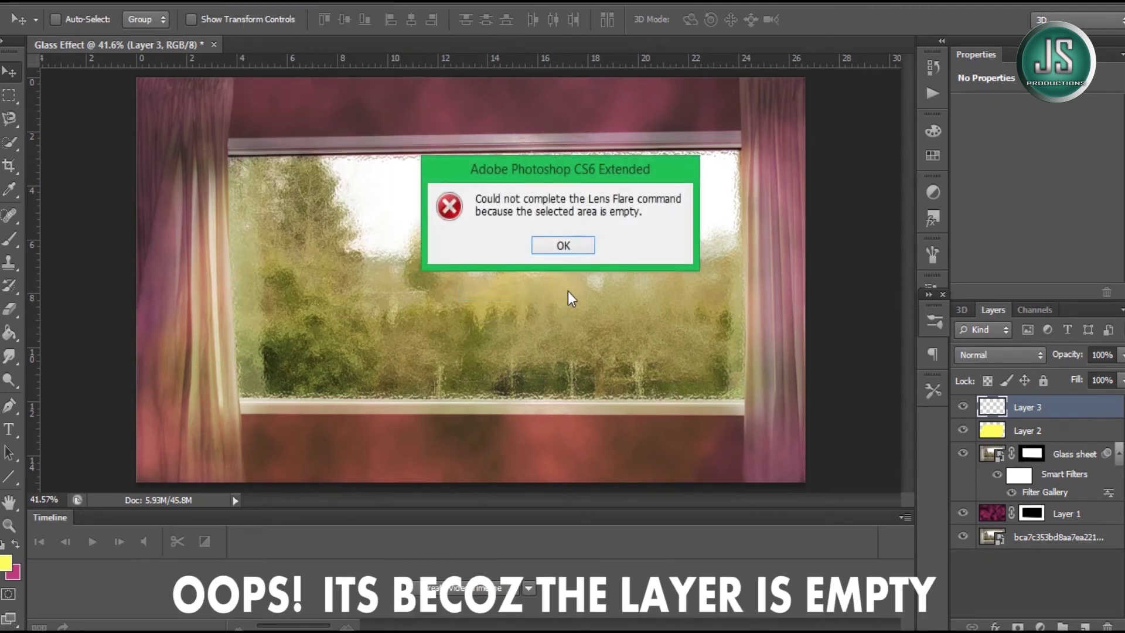
left_click(575, 249)
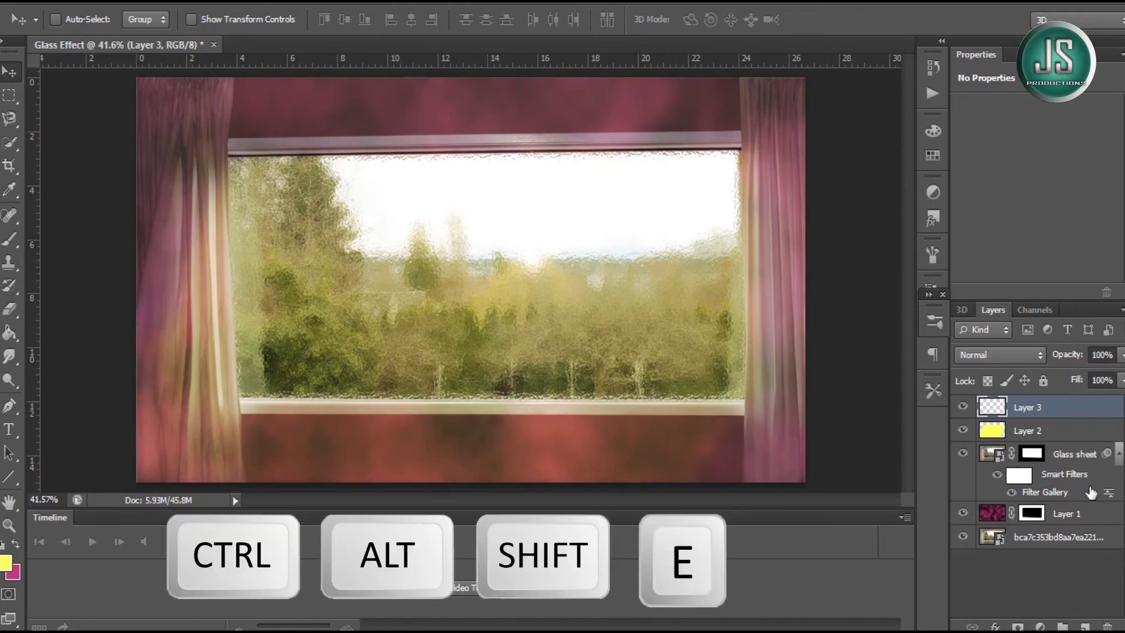
key("ctrl+alt+shift+e")
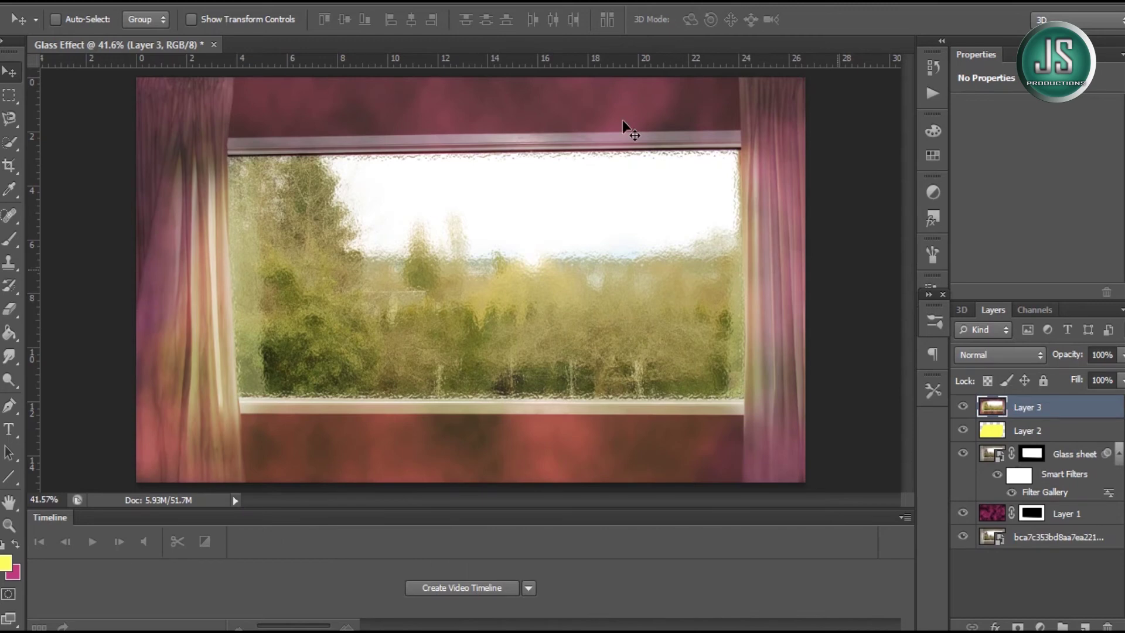
Step: Render a 133% brightness, 50-300mm Zoom lens flare centred near the window's upper right
left_click(267, 3)
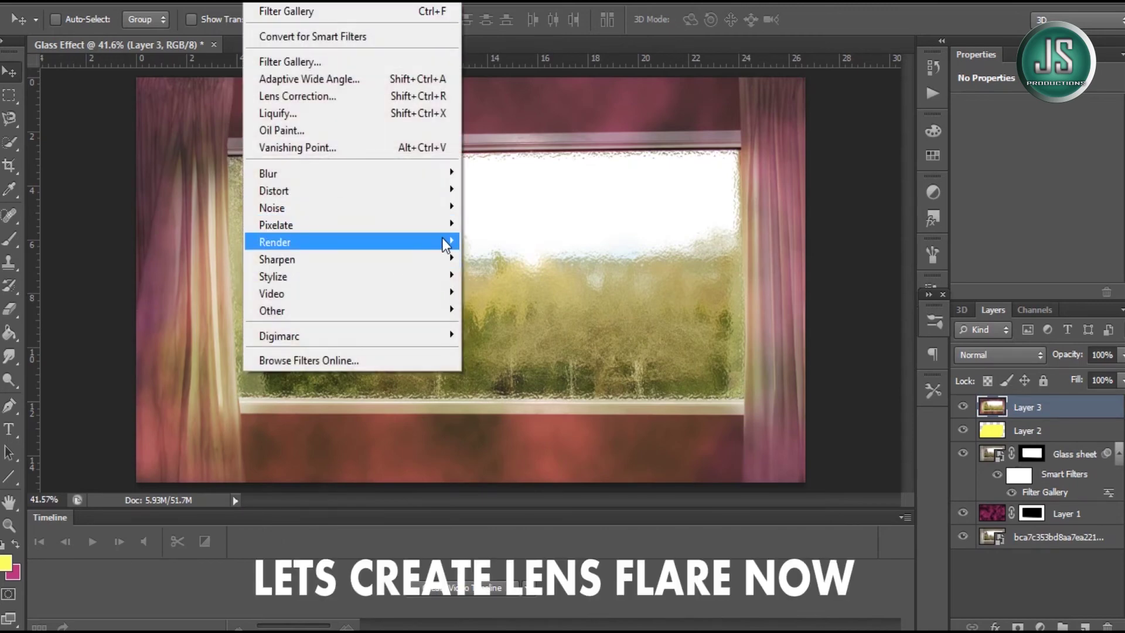
mouse_move(352, 241)
left_click(498, 293)
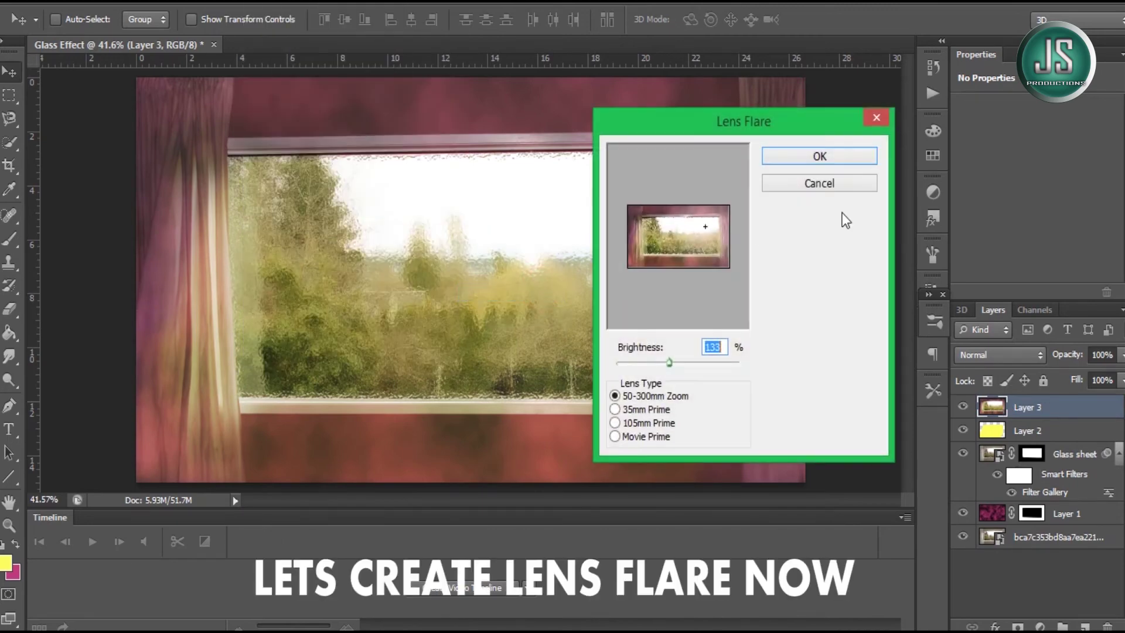
left_click(706, 225)
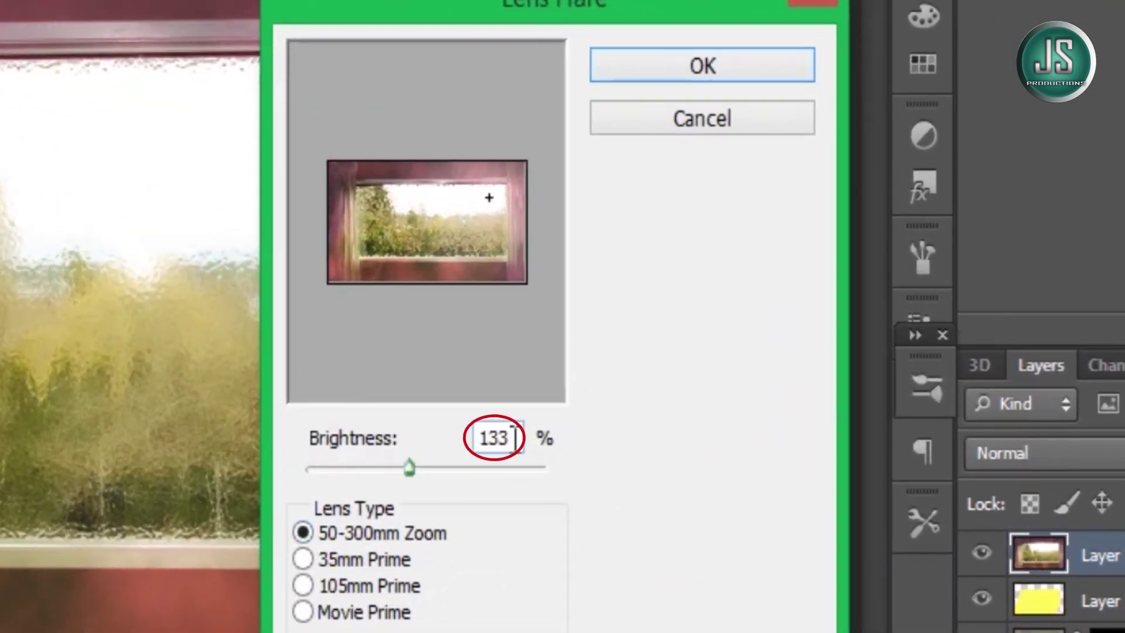
left_click_drag(512, 438, 343, 445)
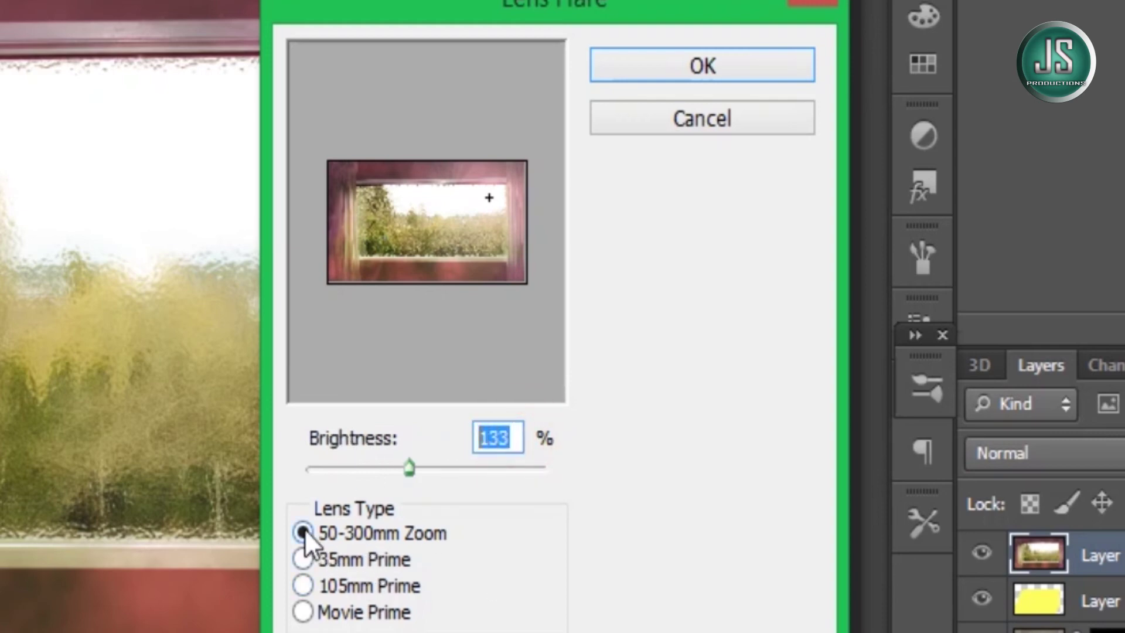
left_click(303, 533)
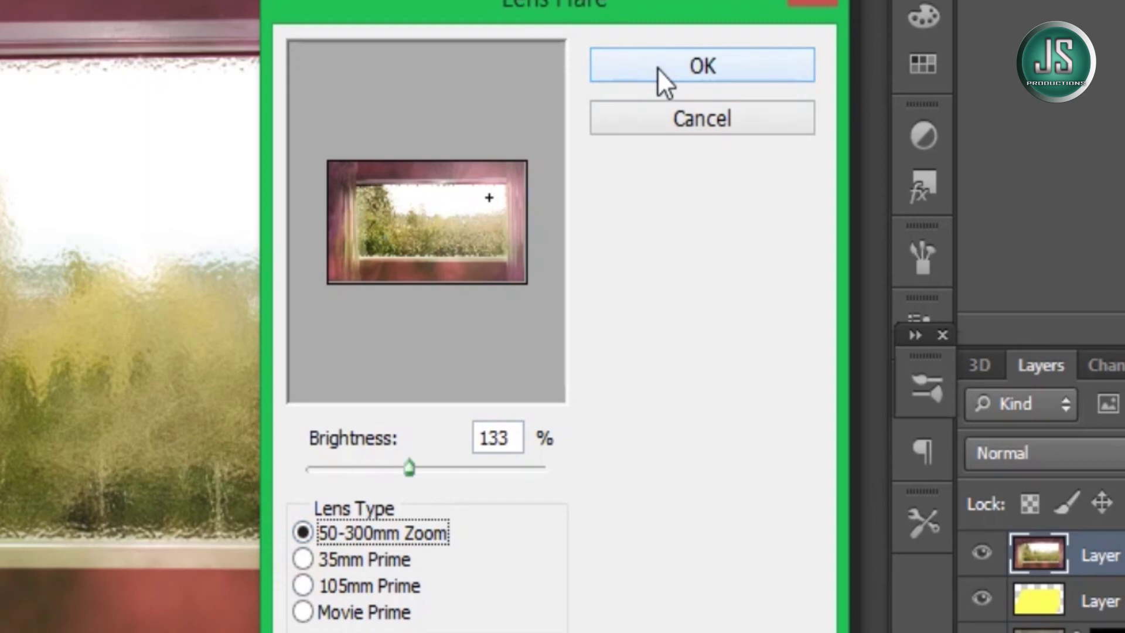
left_click(484, 199)
left_click(481, 208)
left_click_drag(483, 207, 494, 204)
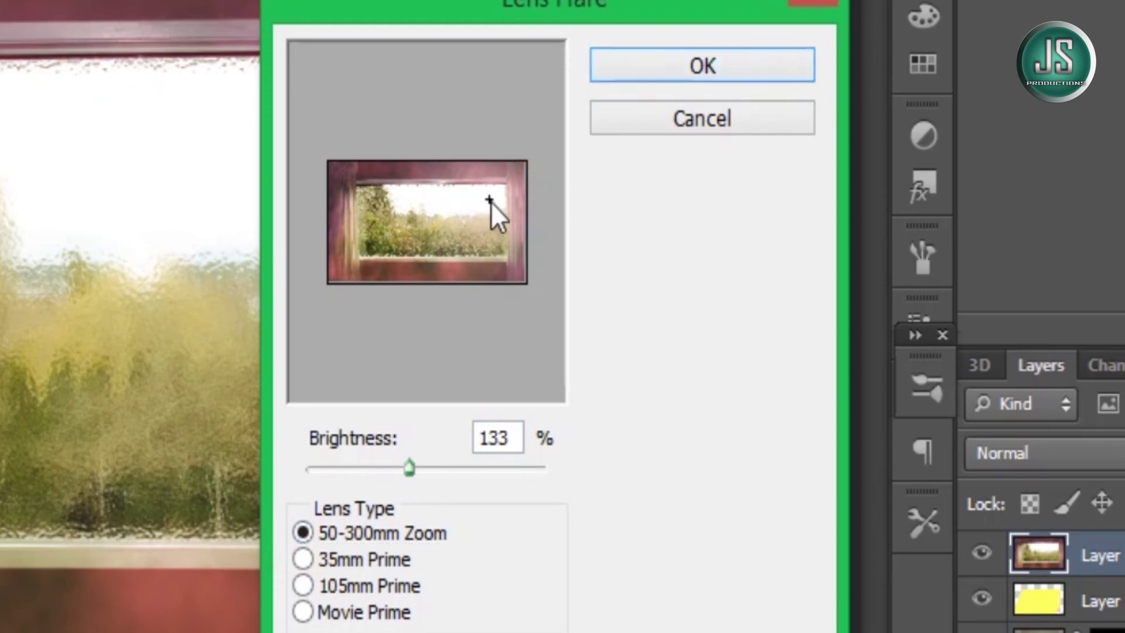
left_click(492, 197)
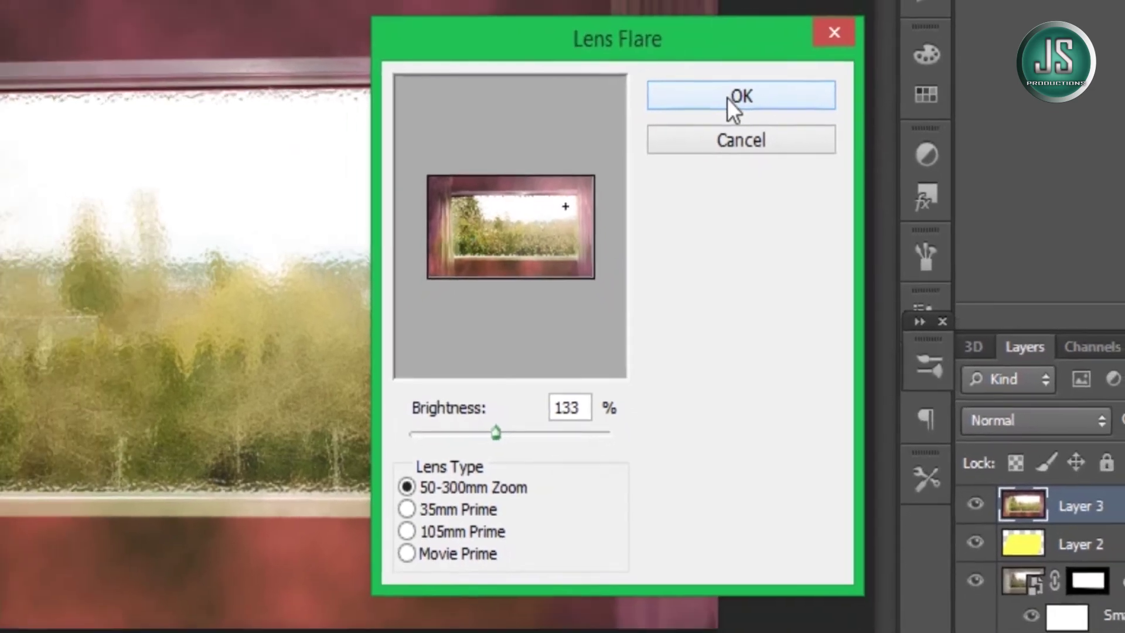
left_click(691, 73)
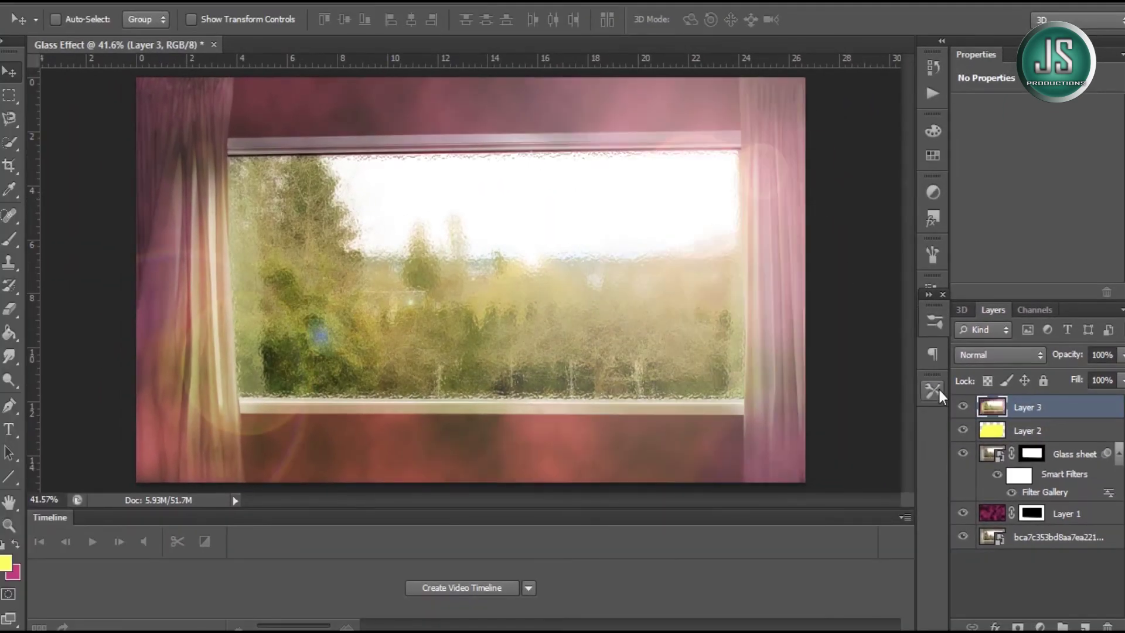
Step: Erase the flare glow from the walls, top frame and curtains with a 175 px hard round eraser
key("e")
left_click(77, 19)
left_click(54, 158)
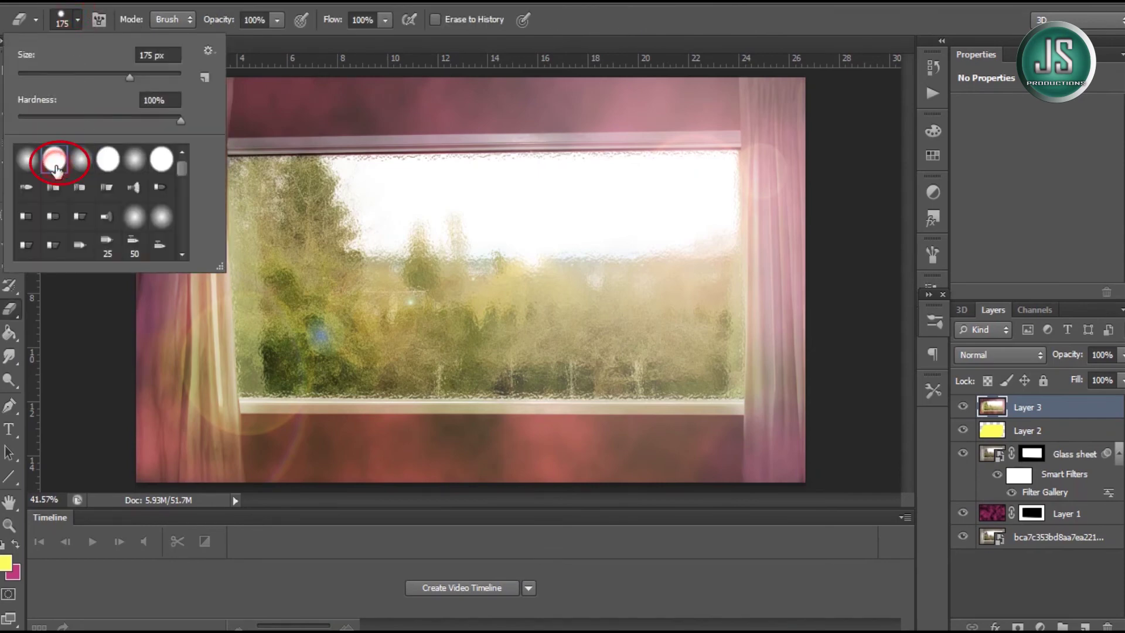
left_click(175, 56)
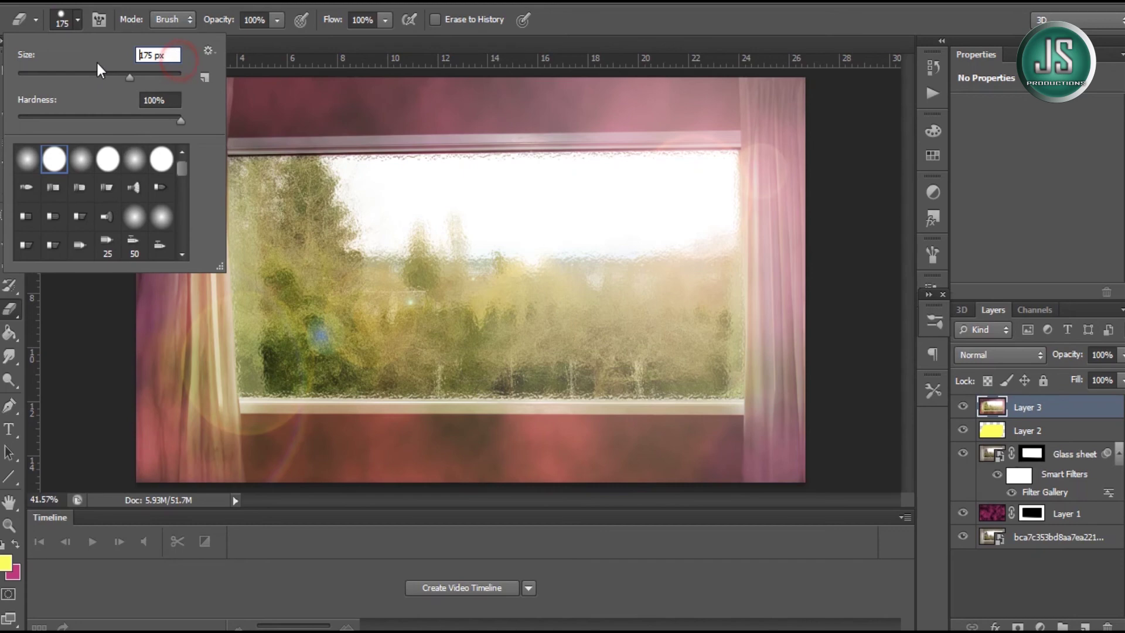
left_click(370, 108)
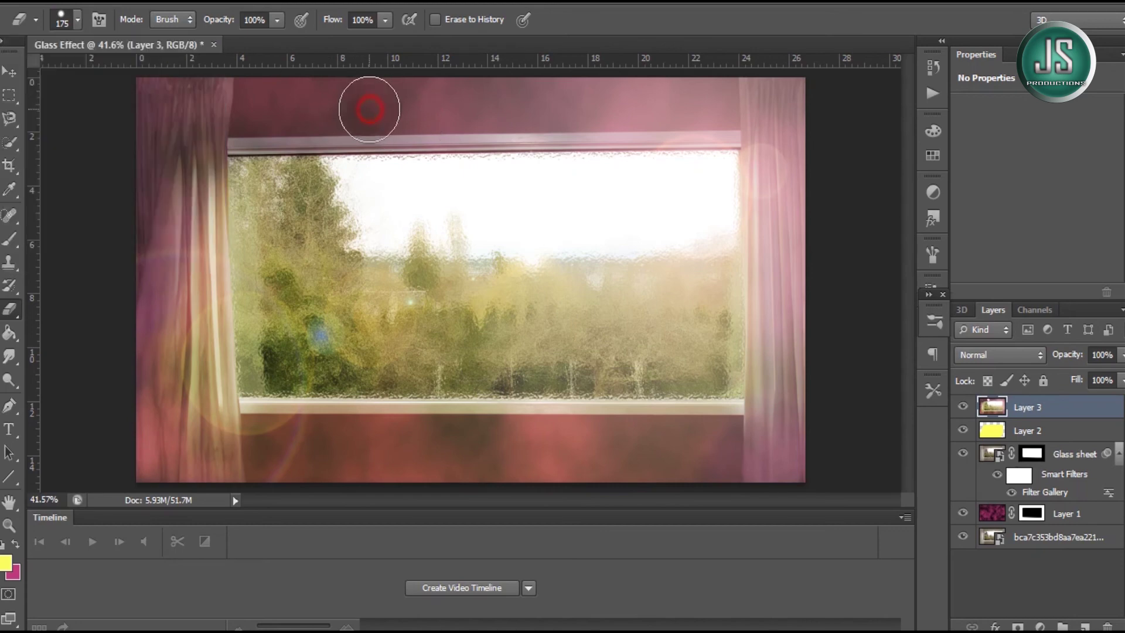
left_click_drag(436, 101, 776, 328)
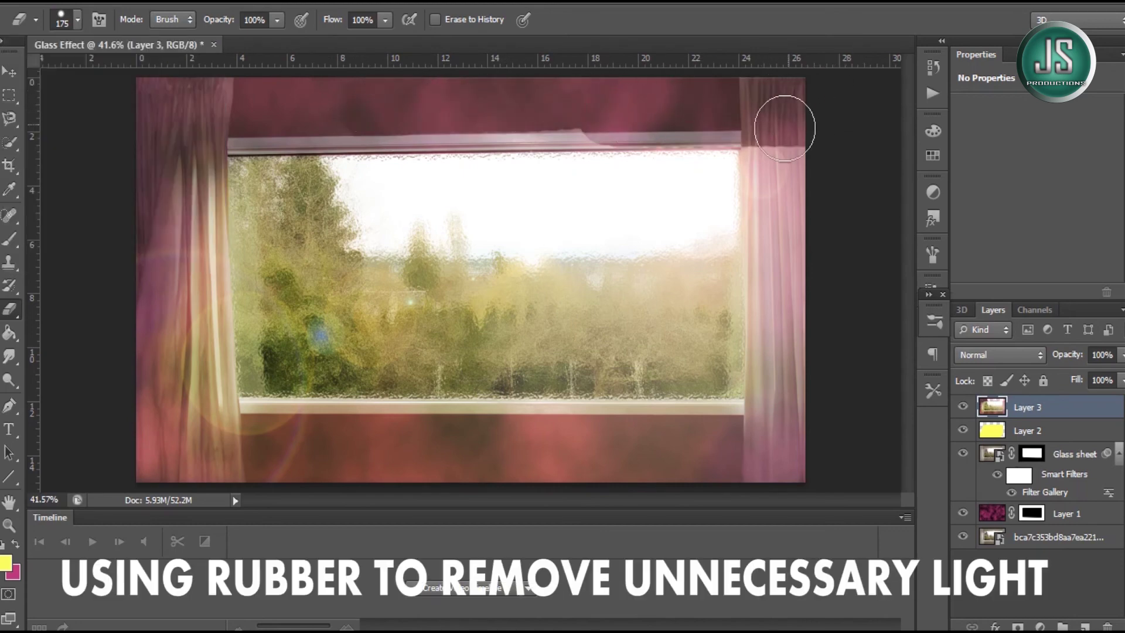
left_click_drag(498, 463, 771, 426)
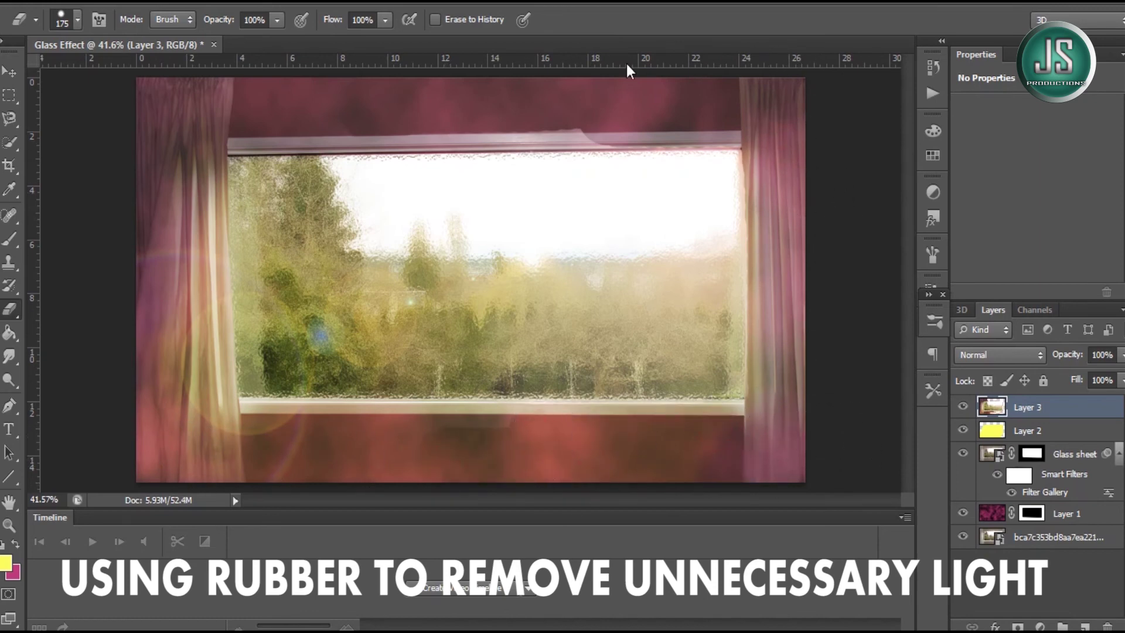
left_click_drag(386, 119, 789, 118)
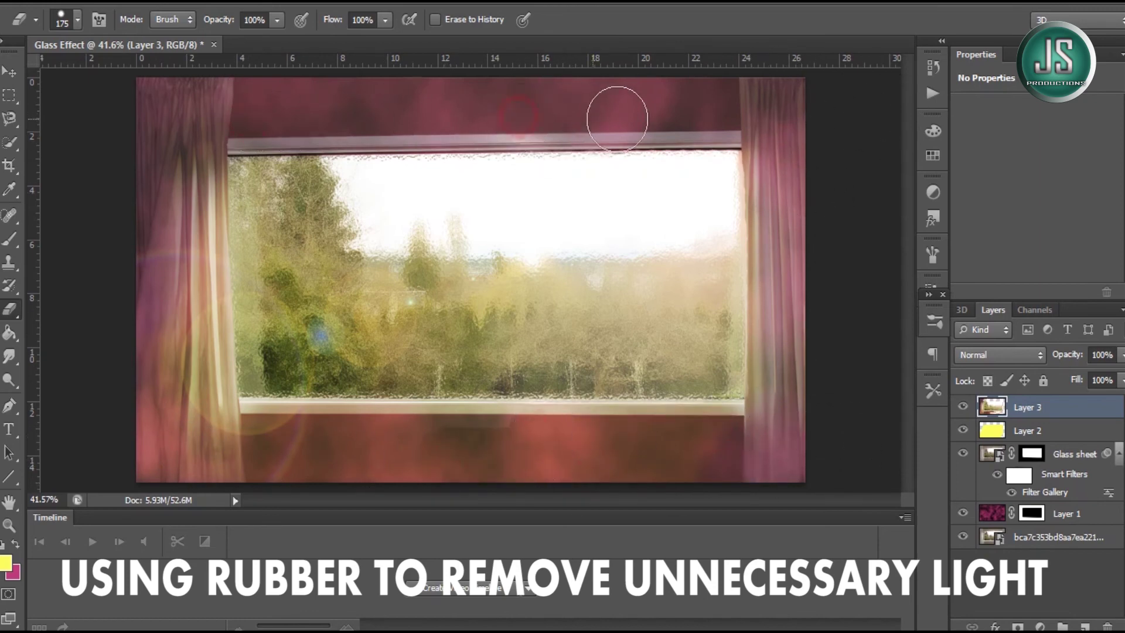
left_click_drag(168, 144, 150, 381)
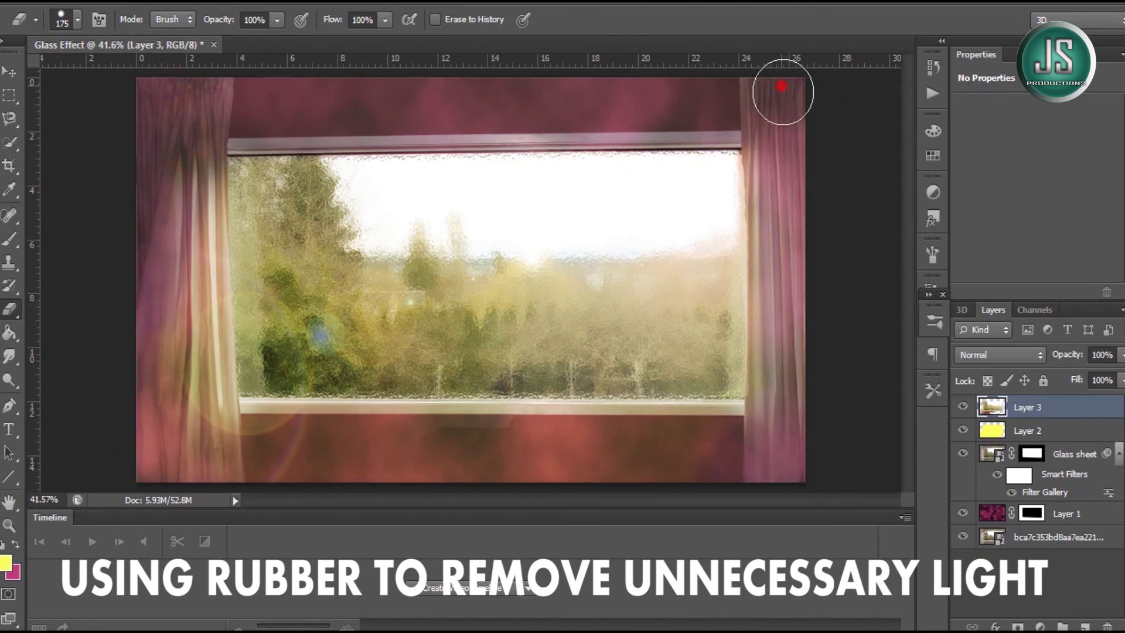
Step: Lower Layer 3's opacity to 65%
left_click(1121, 355)
mouse_move(1119, 375)
left_mouse_down()
mouse_move(1089, 384)
mouse_move(1108, 359)
left_mouse_up()
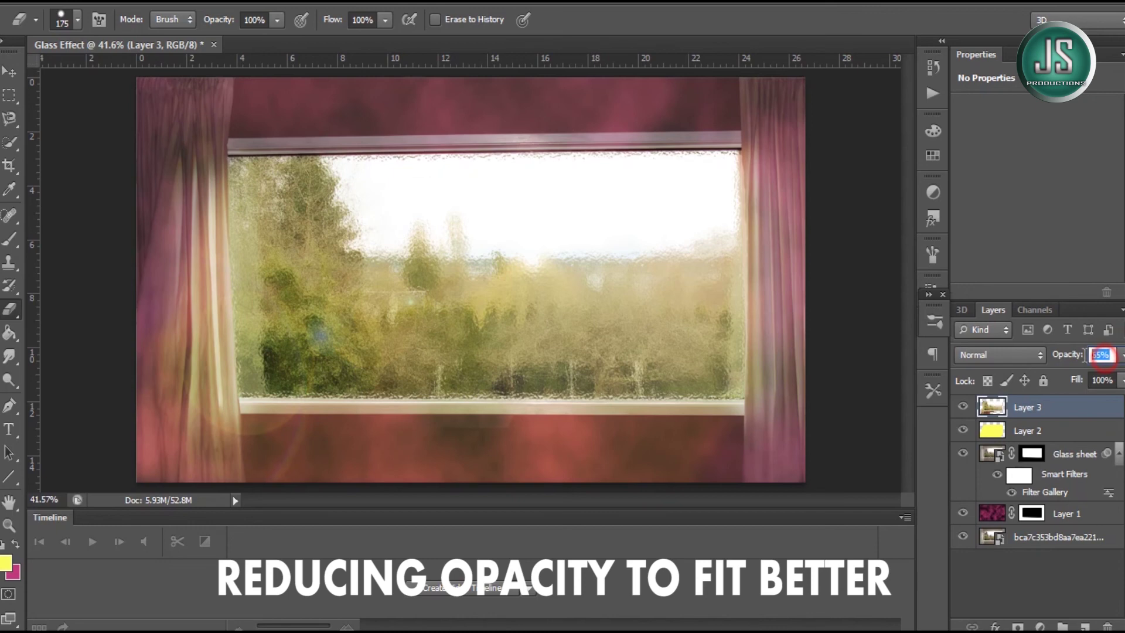
left_click(1049, 595)
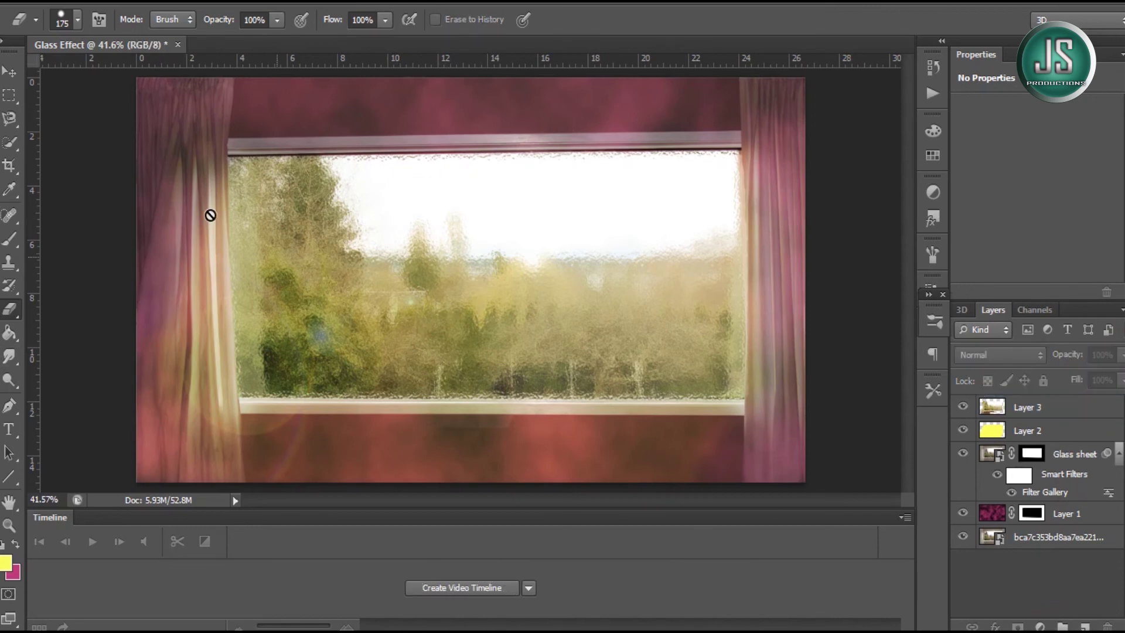
Step: Save the image as Glass Effect.jpg in JPEG format at Maximum quality 12
key("z")
left_click(35, 3)
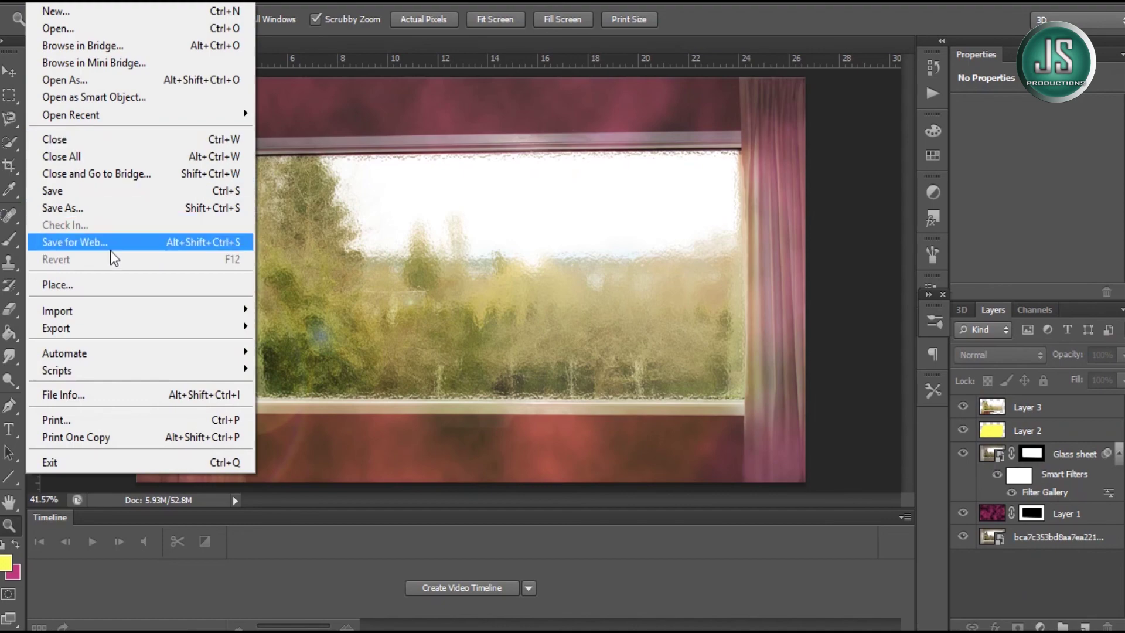
left_click(125, 208)
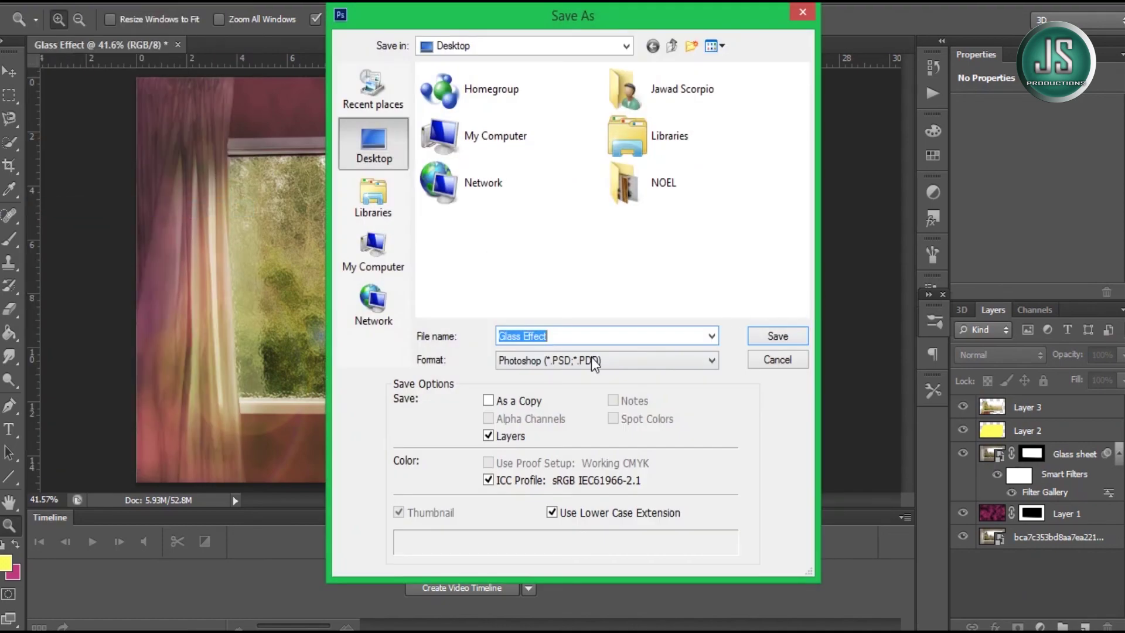
left_click(586, 360)
left_click(615, 482)
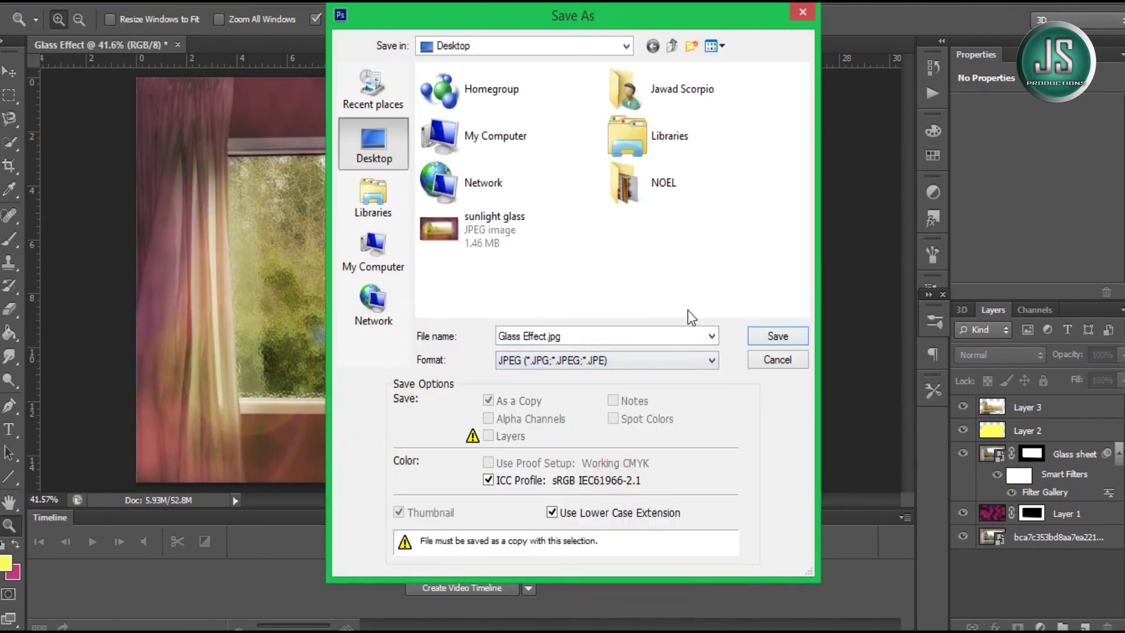
left_click(765, 337)
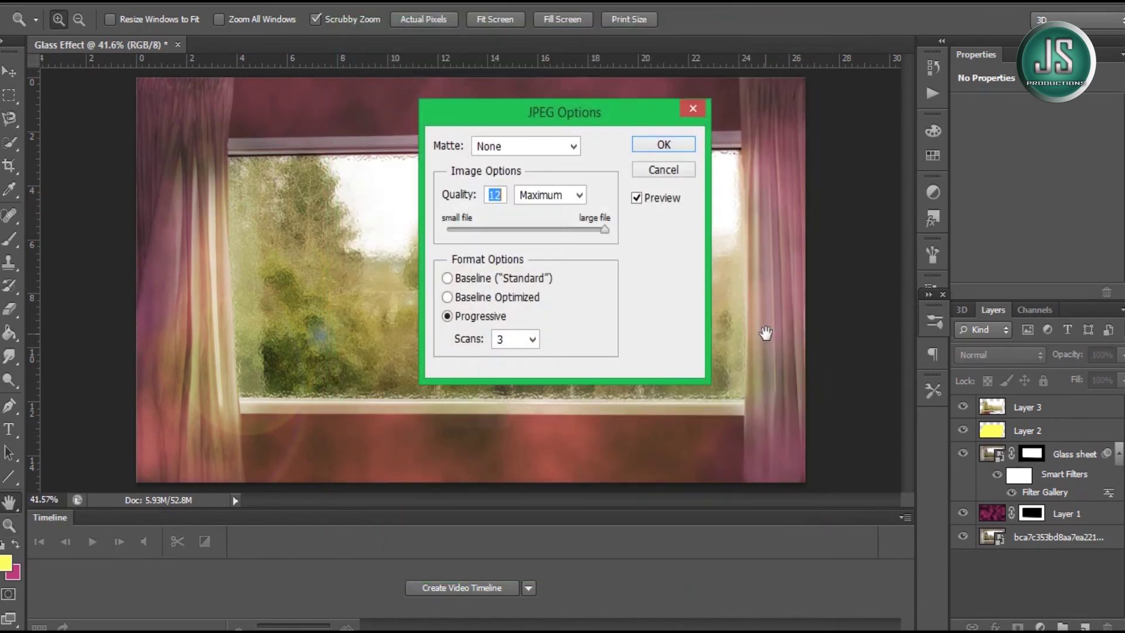
left_click(671, 148)
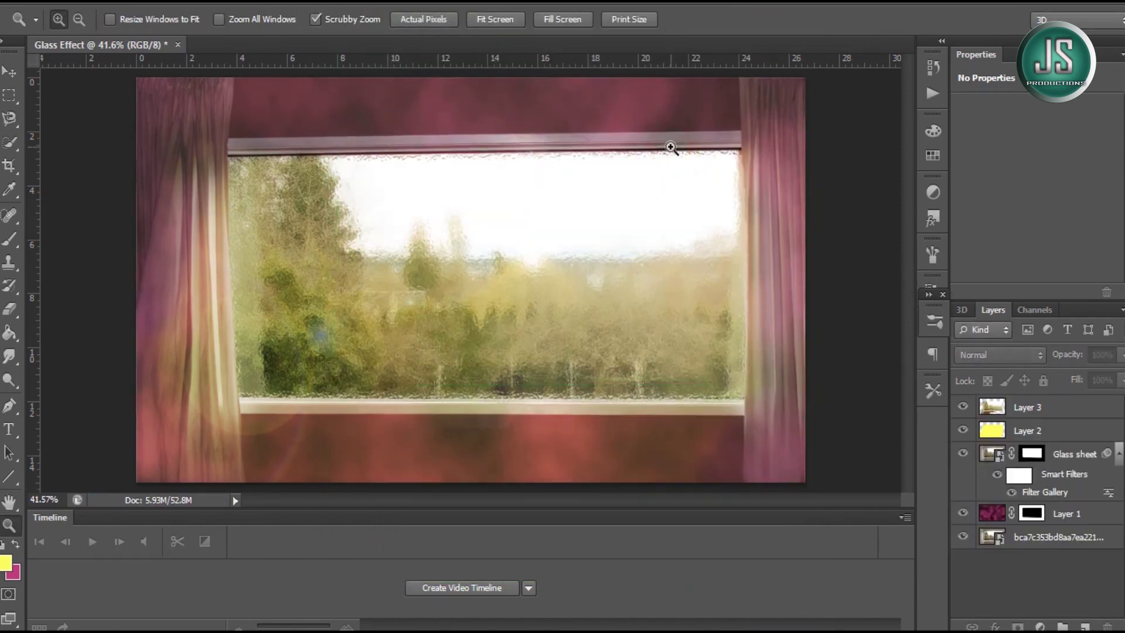